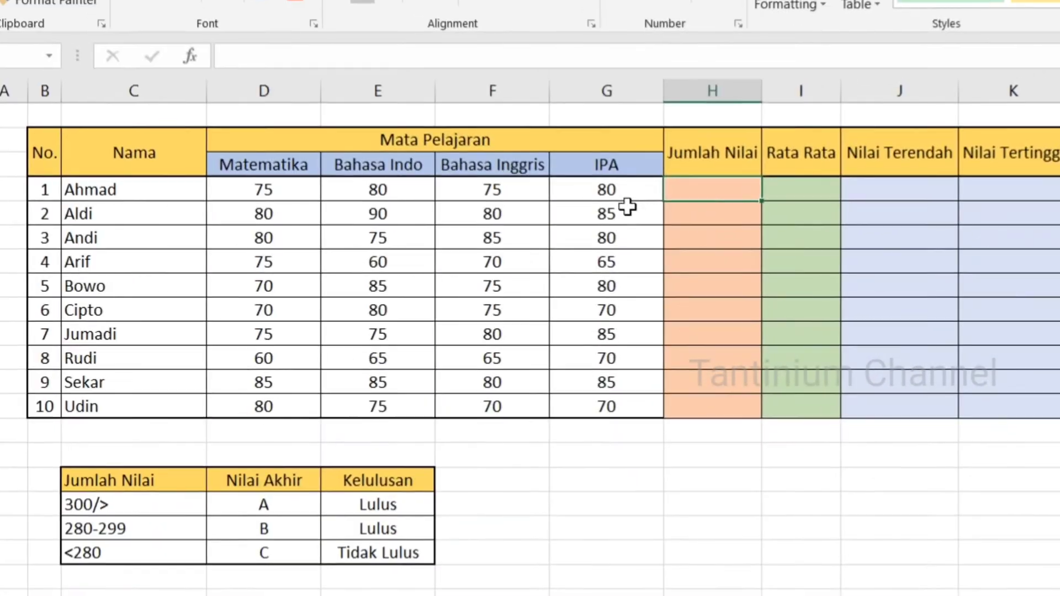
- Total the four subject scores D4:G4 with SUM in Jumlah Nilai cell H4 and fill the formula down to H13
type("=sum")
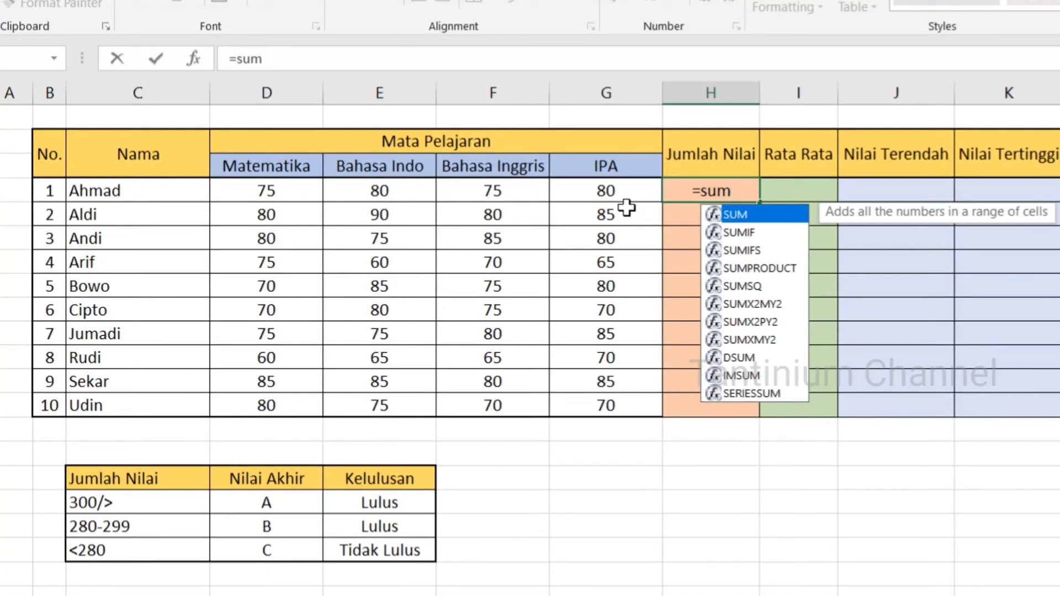
type("(")
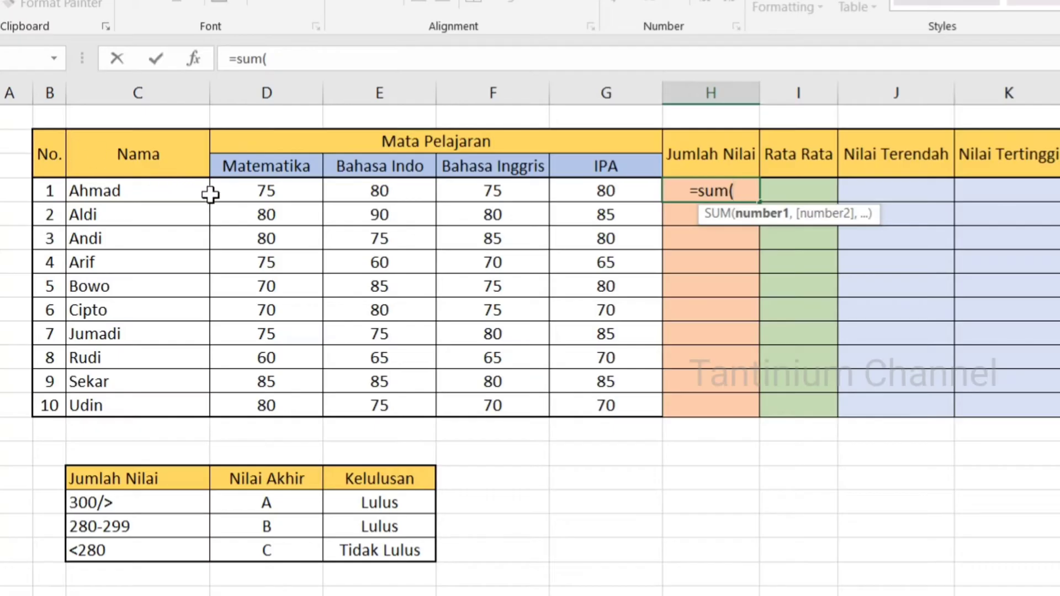
left_click(240, 190)
left_click_drag(239, 190, 564, 192)
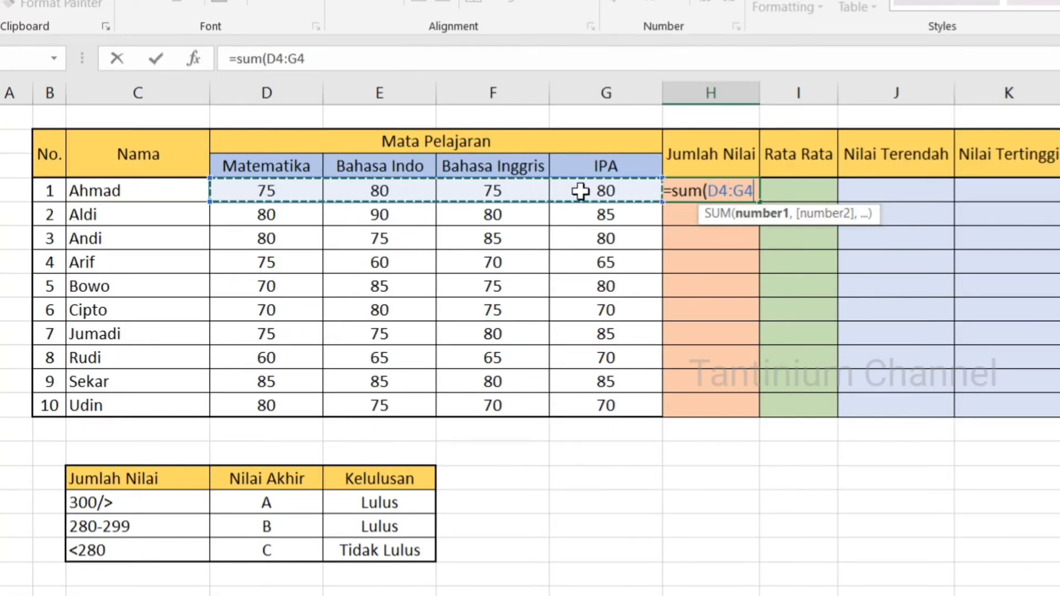
key("Return")
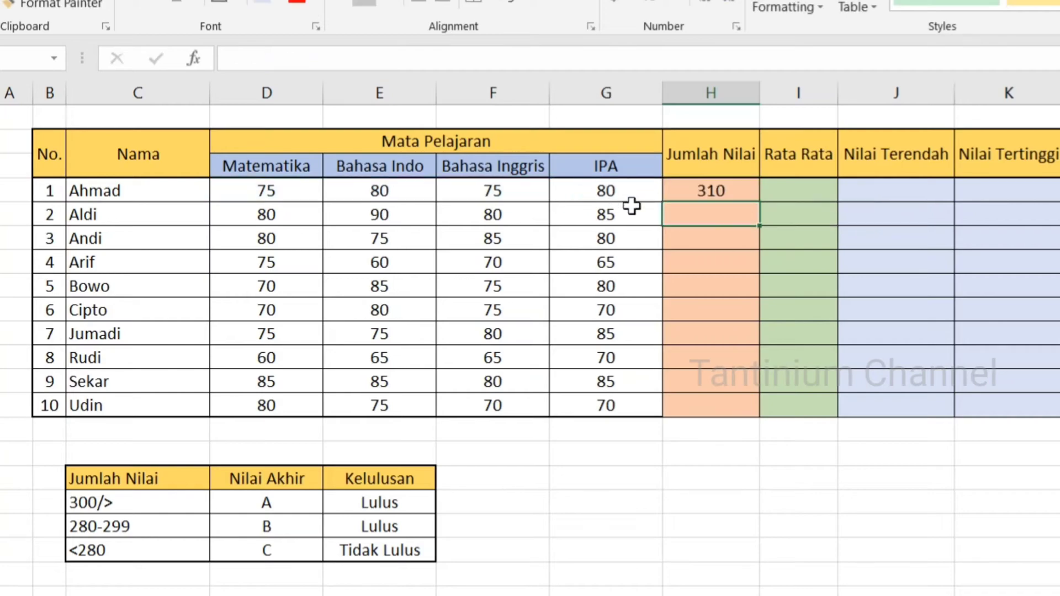
left_click(735, 187)
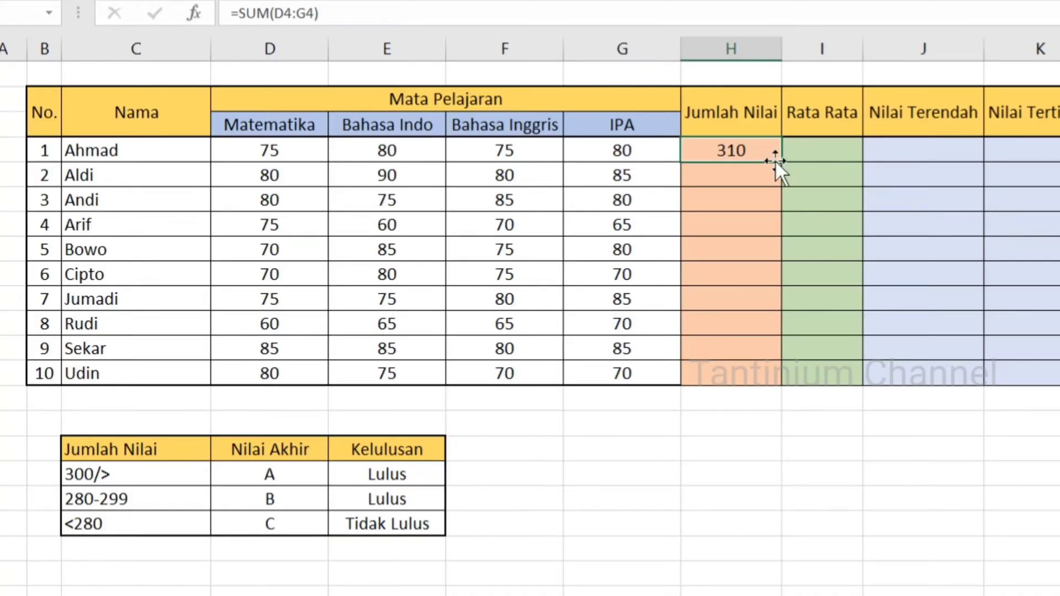
left_click_drag(782, 163, 780, 377)
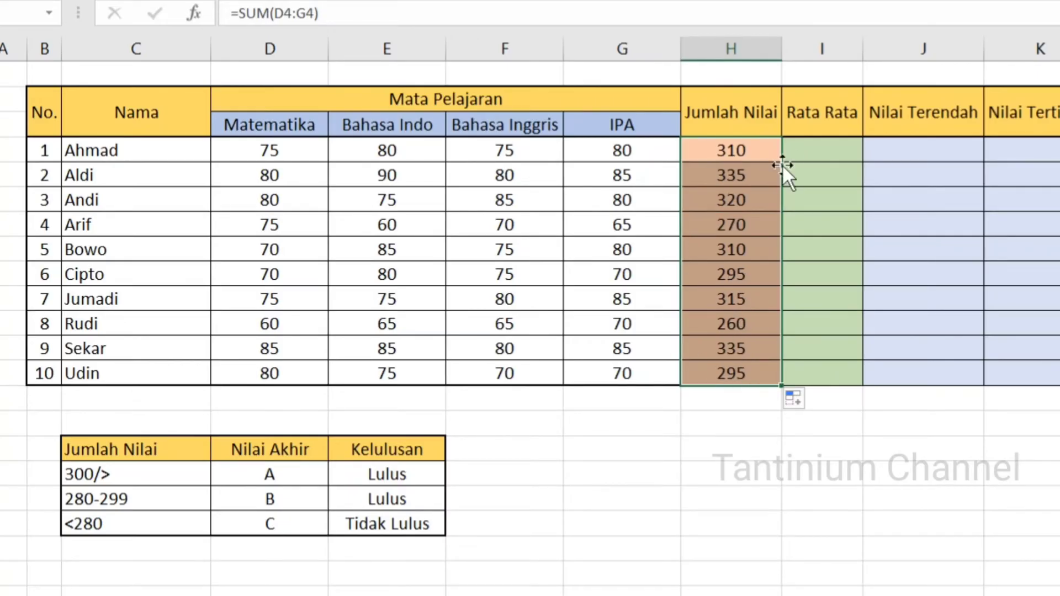
- Calculate the AVERAGE of D4:G4 in Rata Rata cell I4 and fill the formula down to I13
left_click(808, 155)
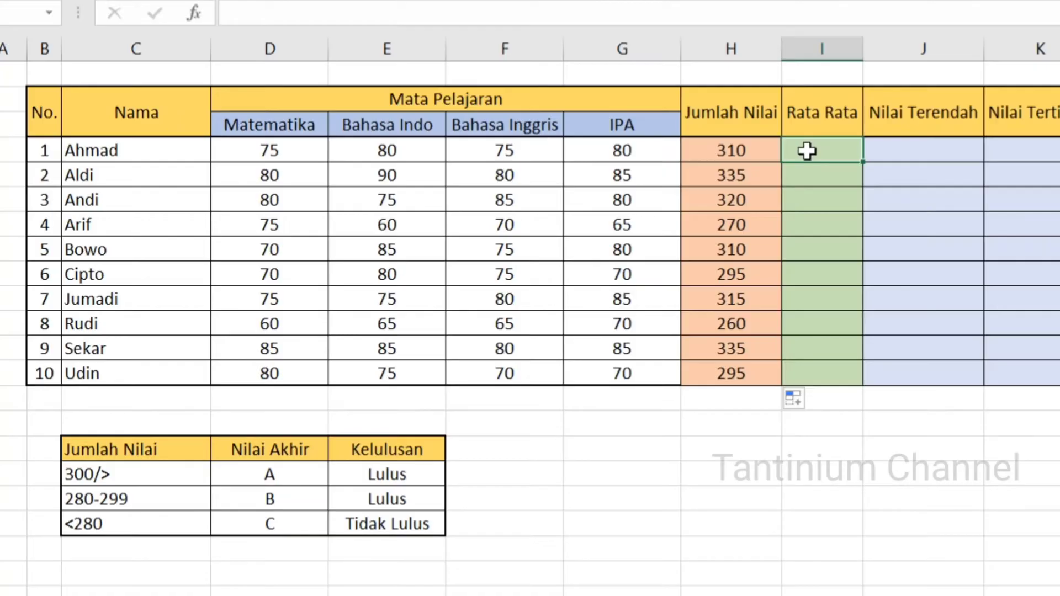
type("=")
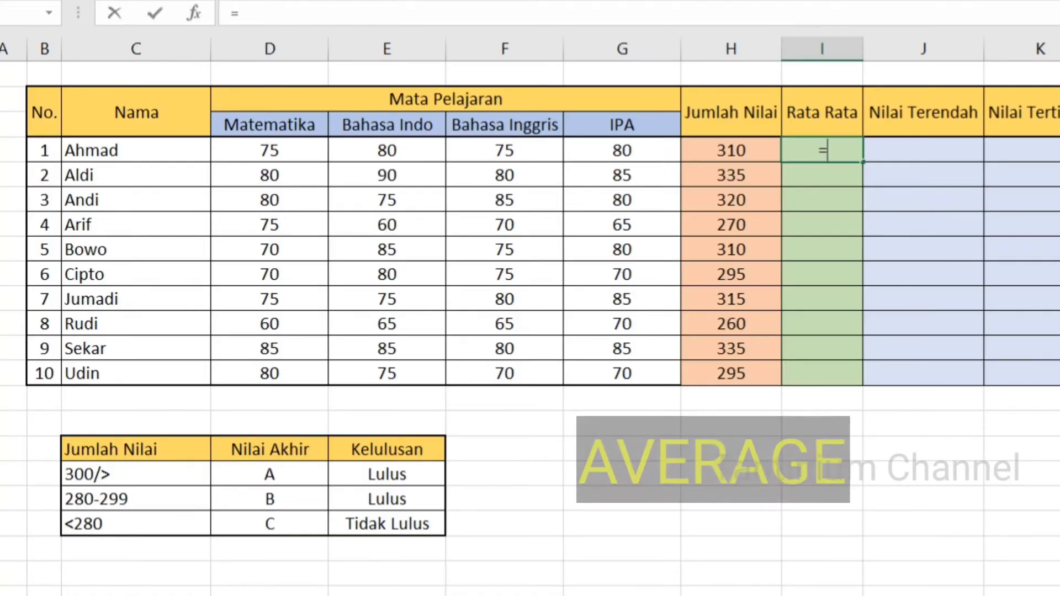
type("averag")
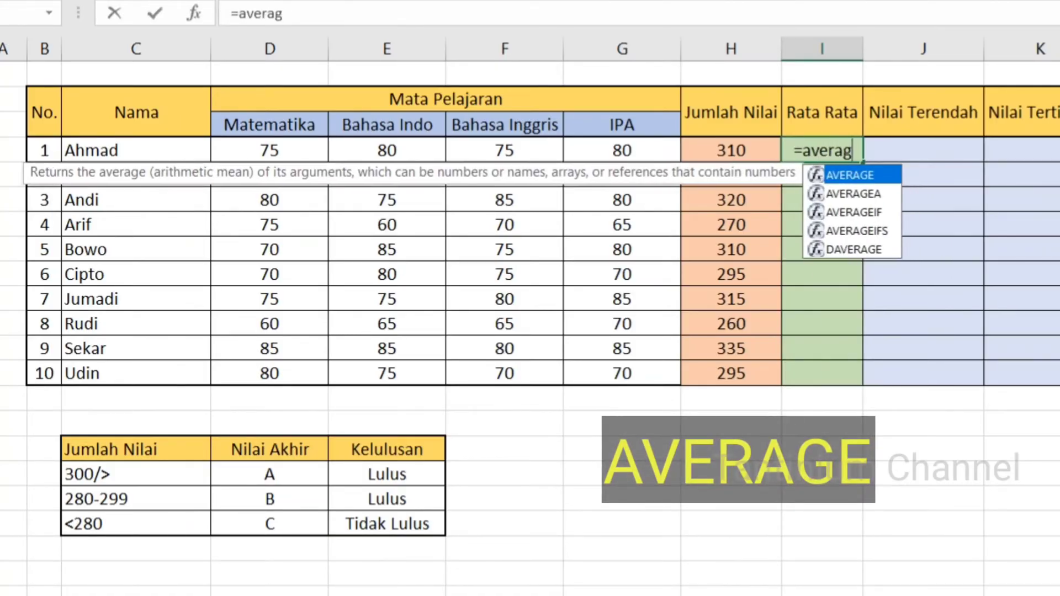
type("e(")
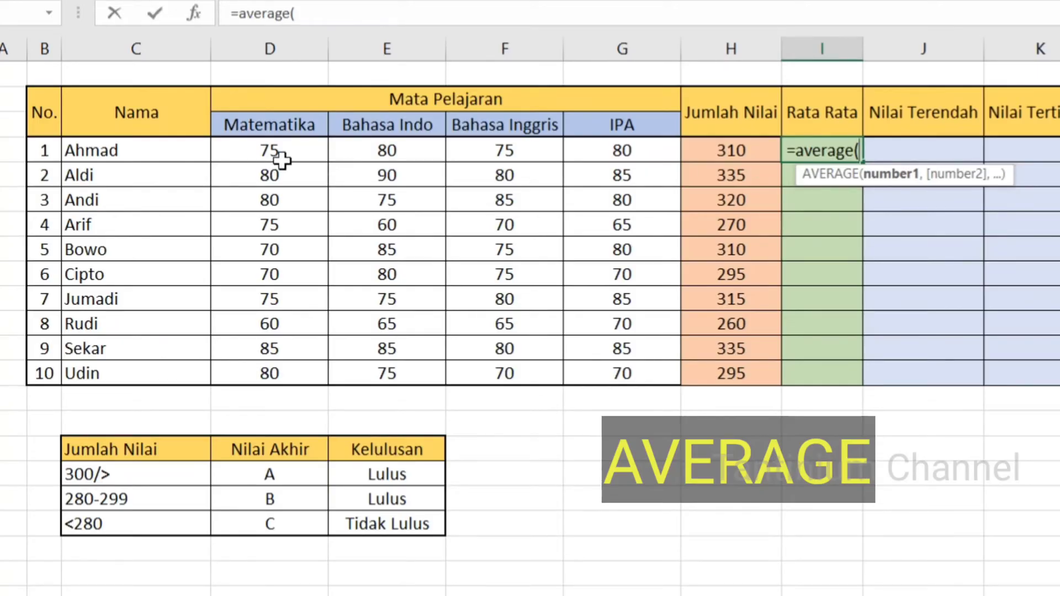
left_click_drag(282, 160, 610, 158)
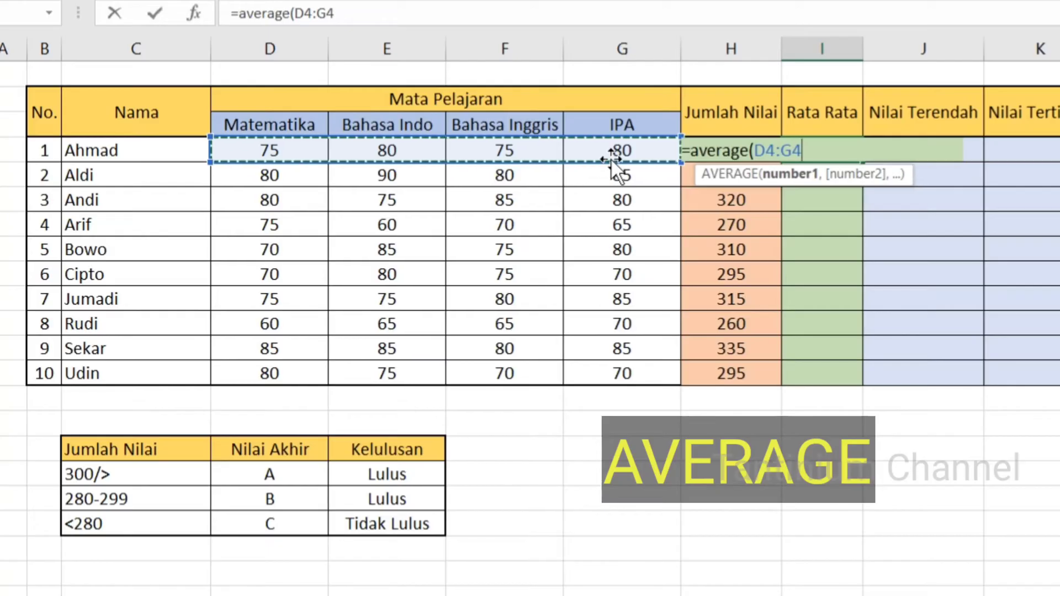
key("Return")
left_click(809, 152)
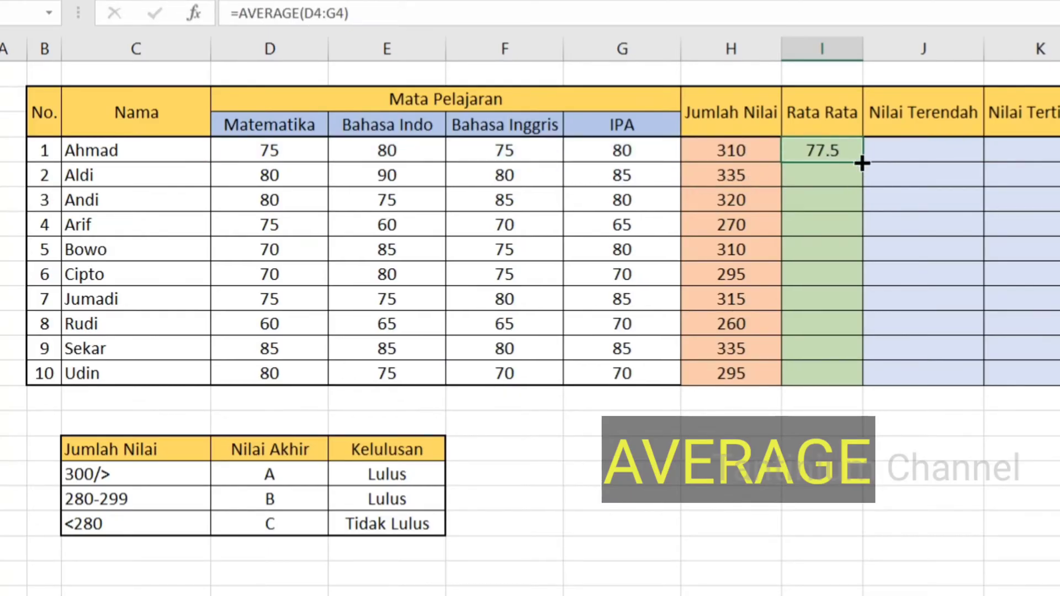
left_click_drag(861, 163, 857, 389)
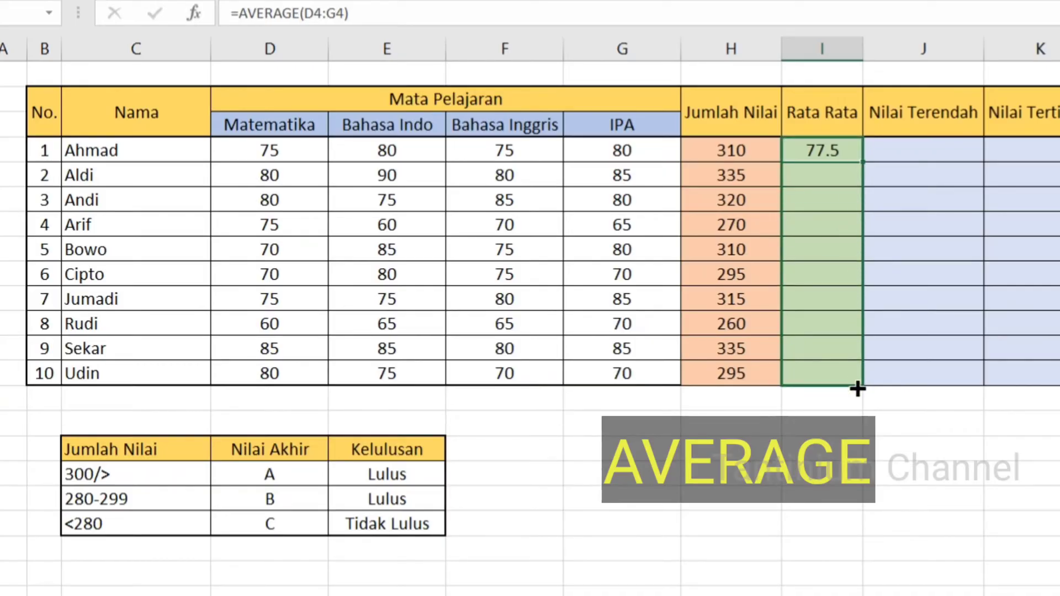
left_click_drag(858, 389, 857, 390)
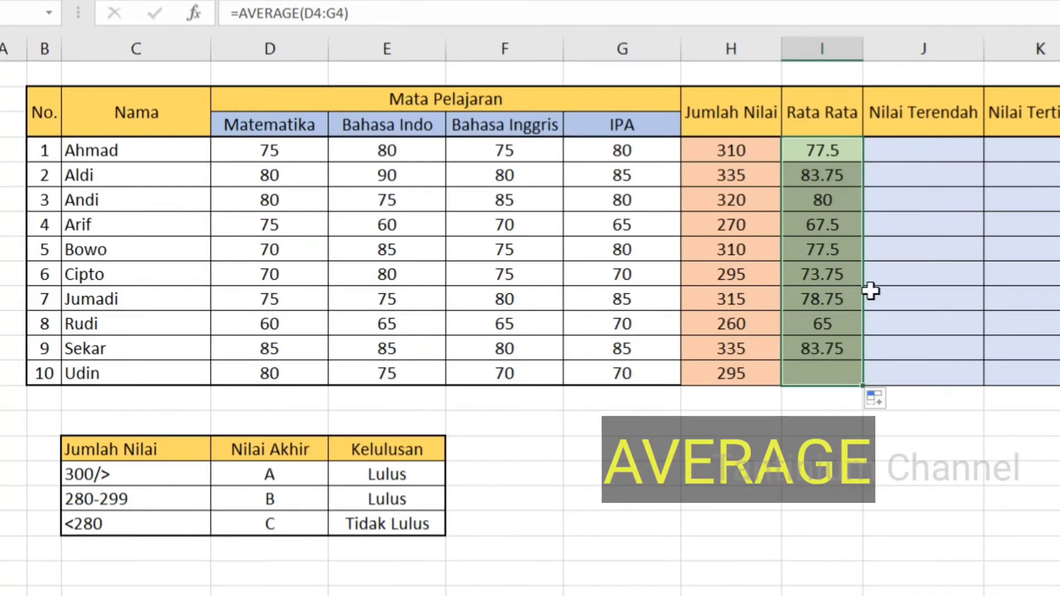
- Find the lowest score of D4:G4 with MIN in Nilai Terendah cell J4 and fill the formula down to J13
left_click(938, 156)
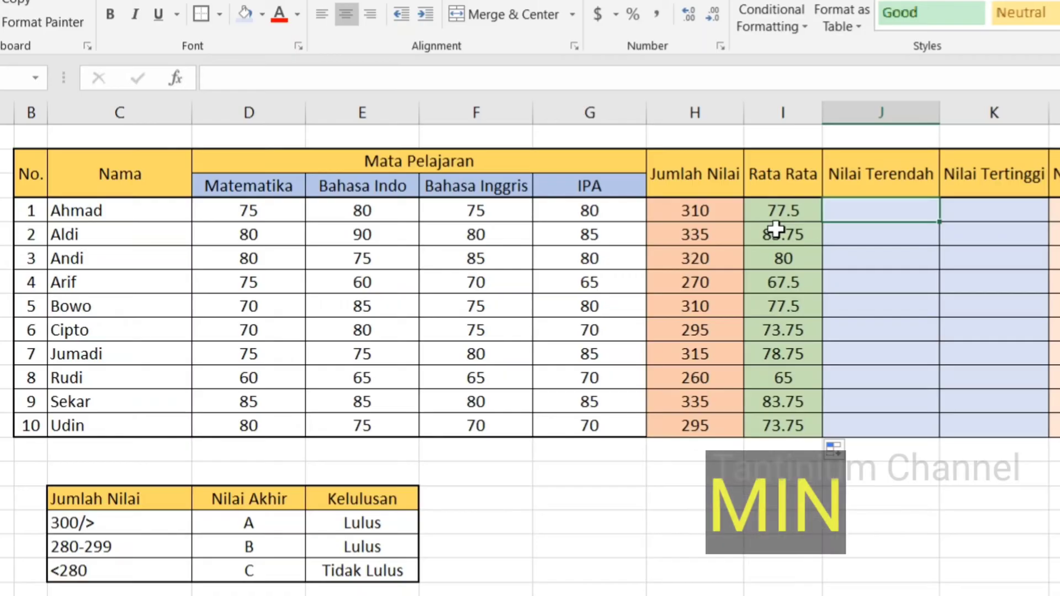
type("=")
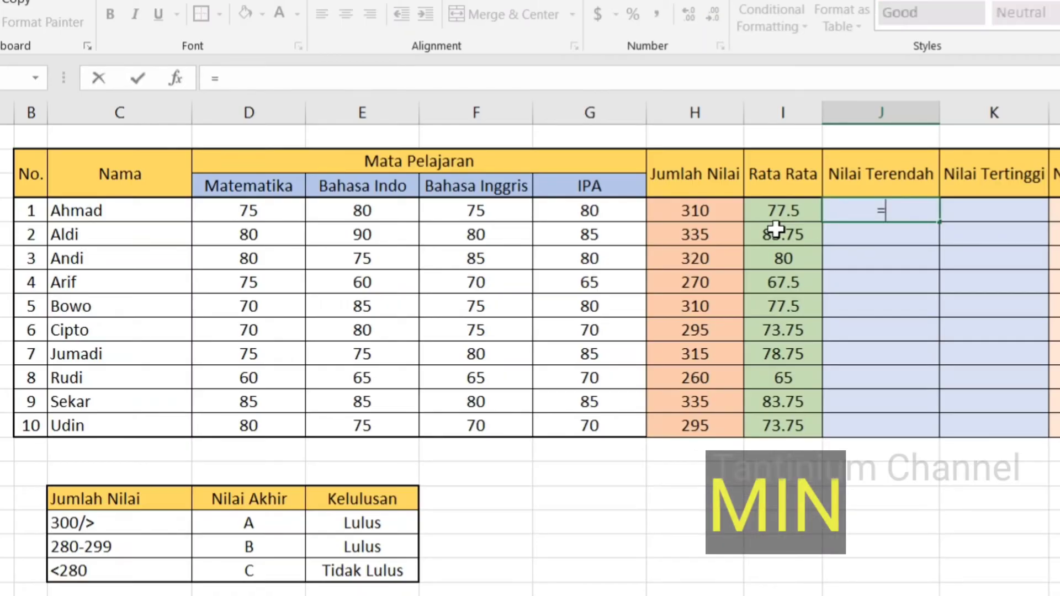
type("min")
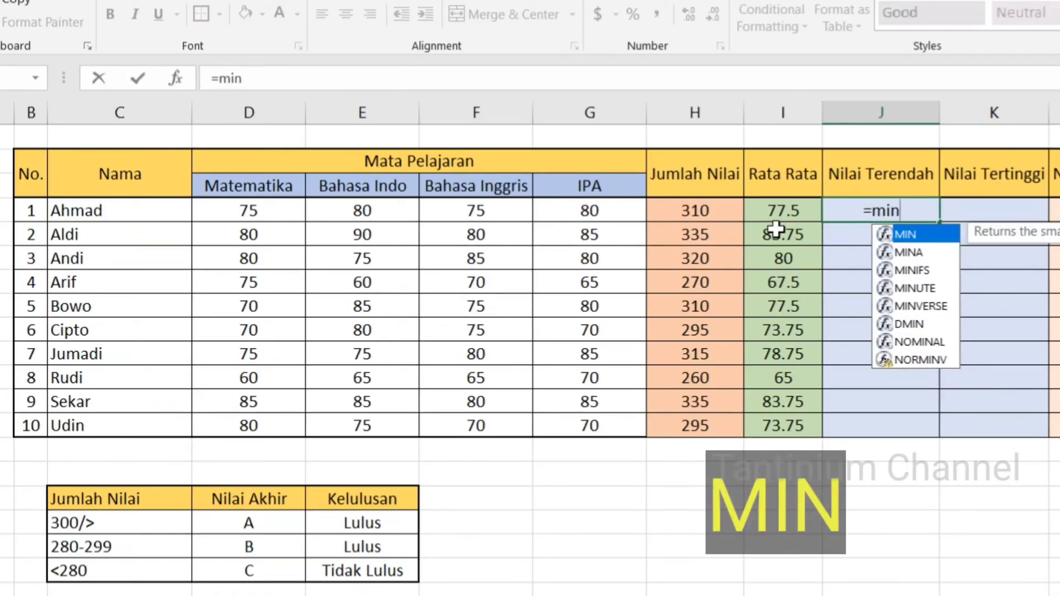
type("(")
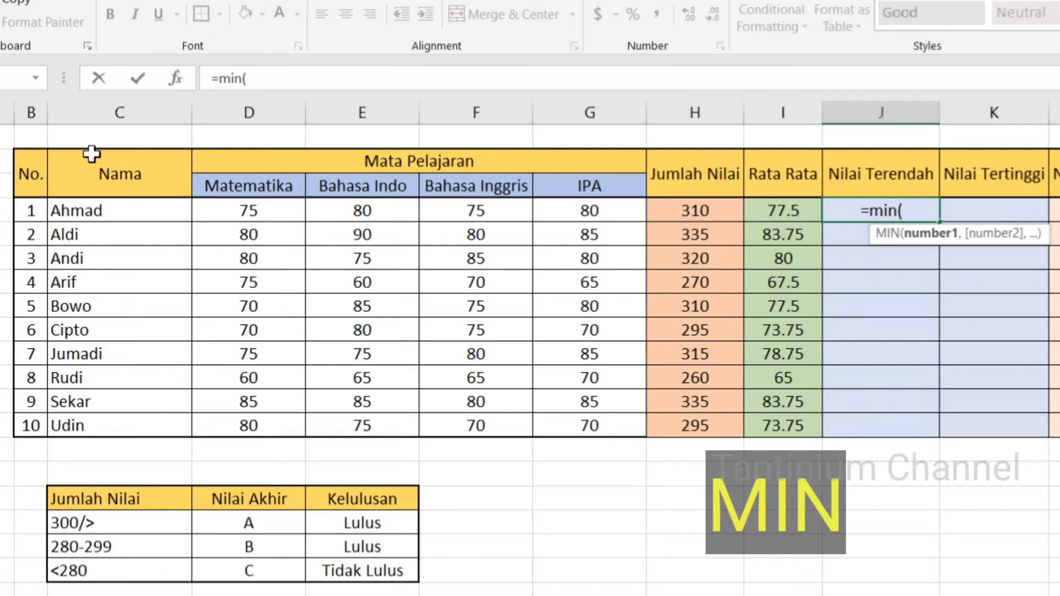
left_click(236, 210)
left_click_drag(237, 210, 570, 208)
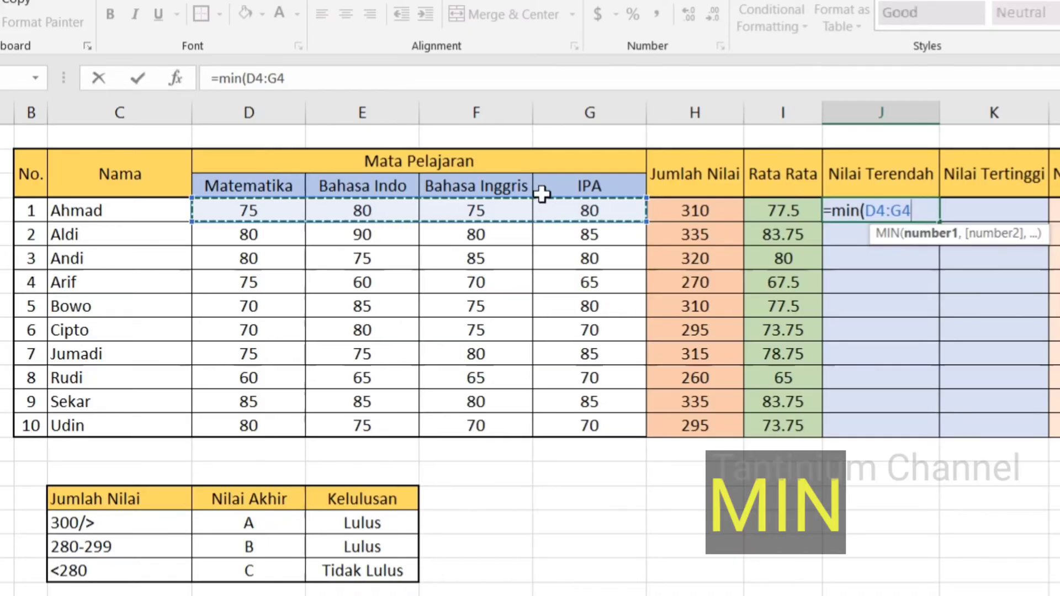
key("Return")
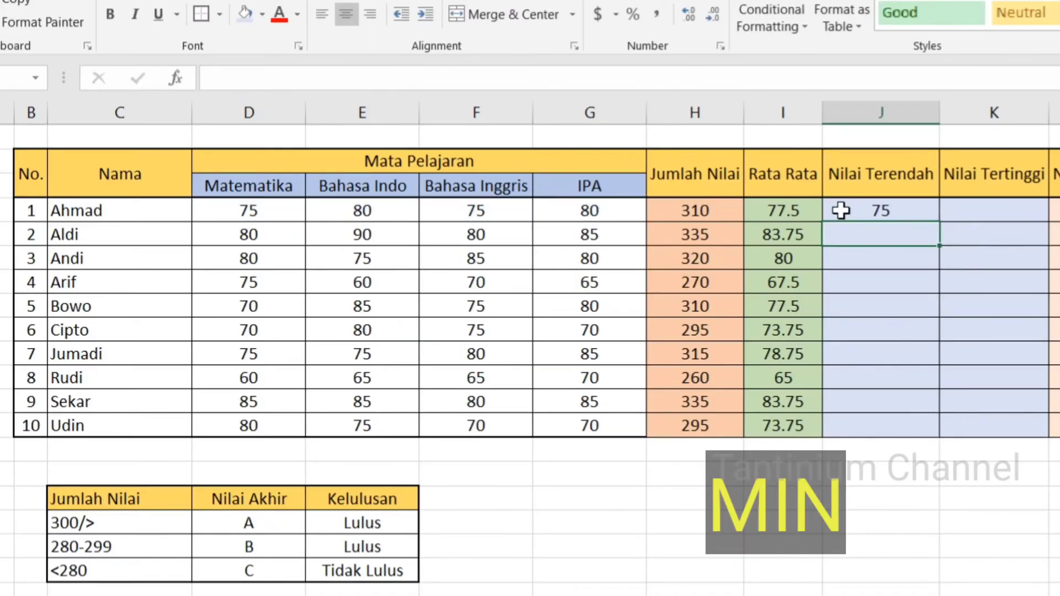
left_click(878, 210)
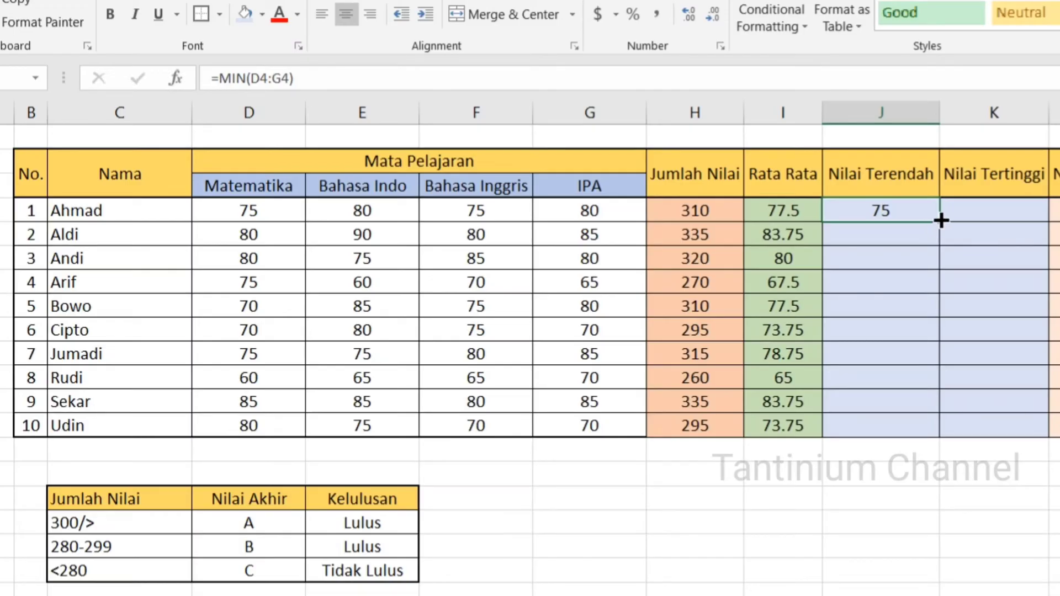
left_click_drag(940, 221, 920, 419)
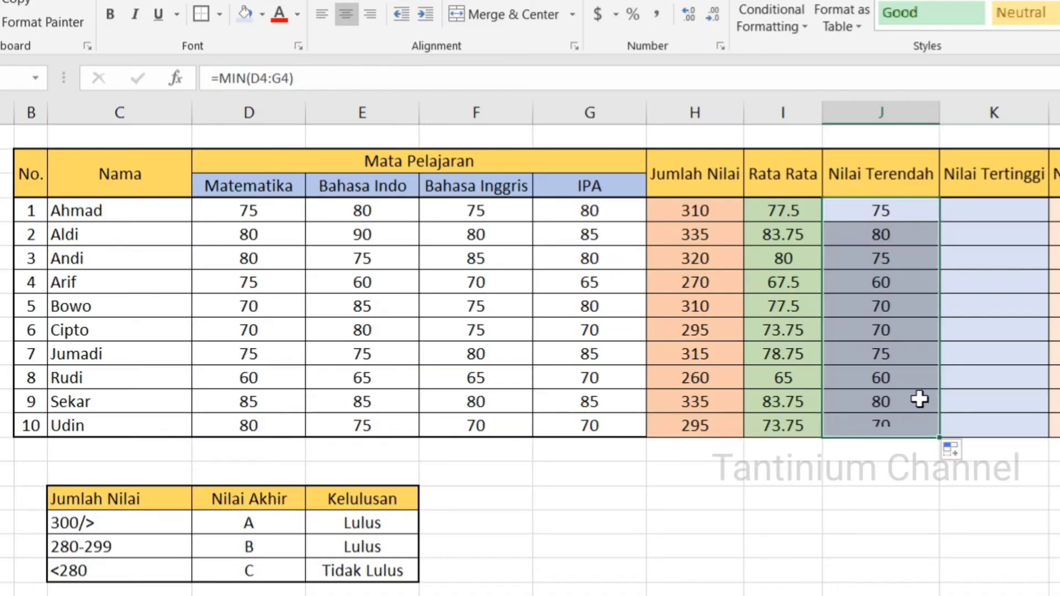
left_click(911, 224)
left_click(914, 216)
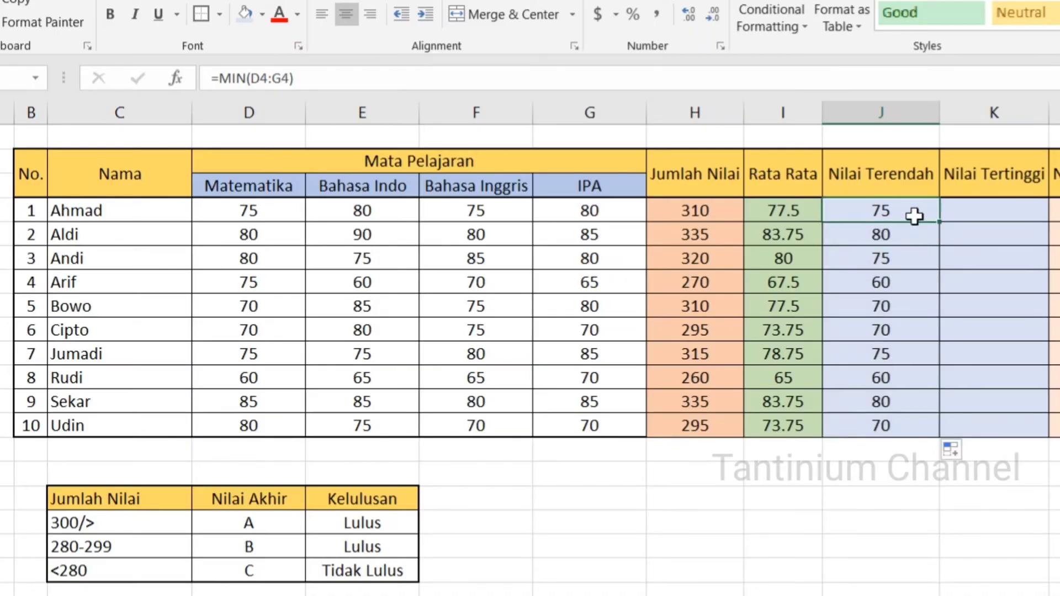
- Find the highest score of D4:G4 with MAX in Nilai Tertinggi cell K4 and fill the formula down to K13
left_click(990, 211)
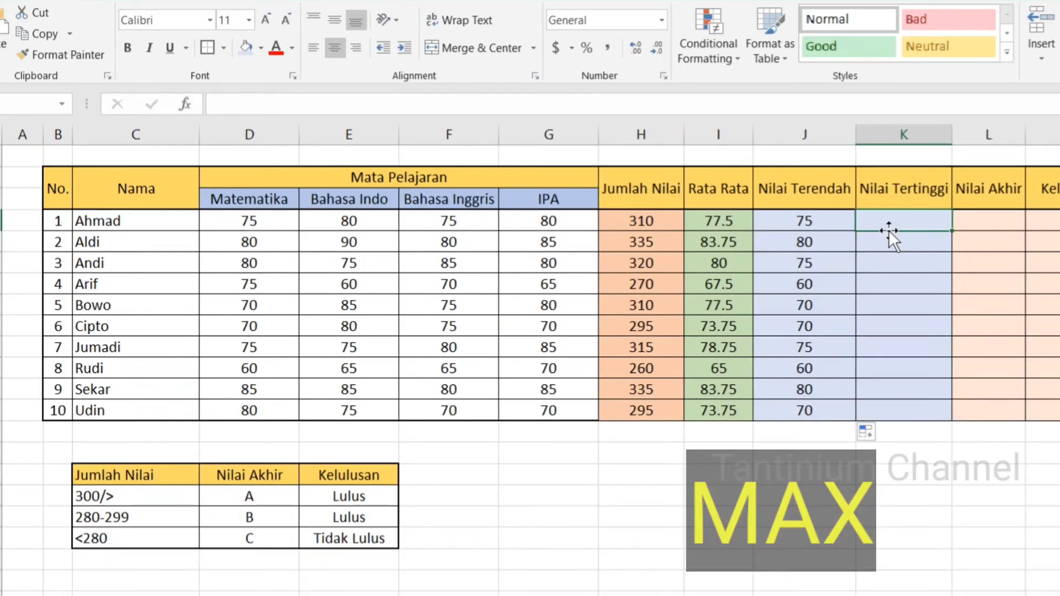
type("=")
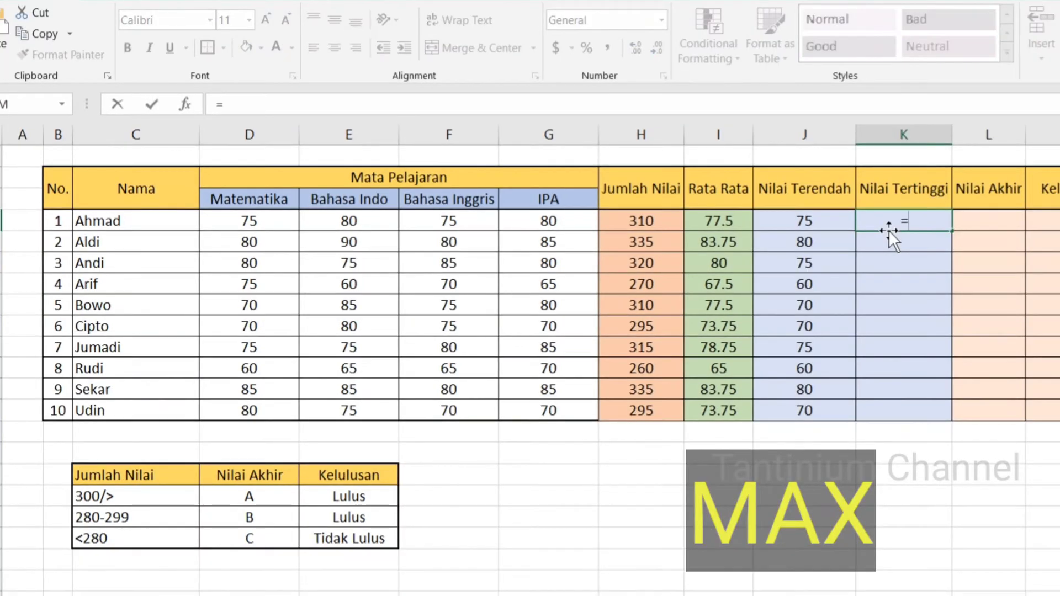
type("max")
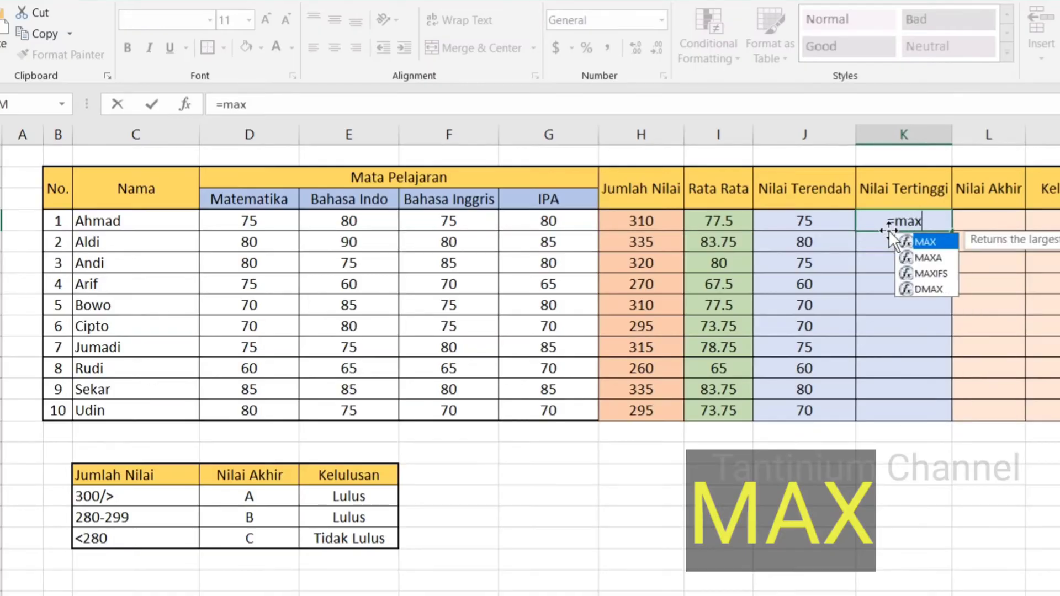
type("(")
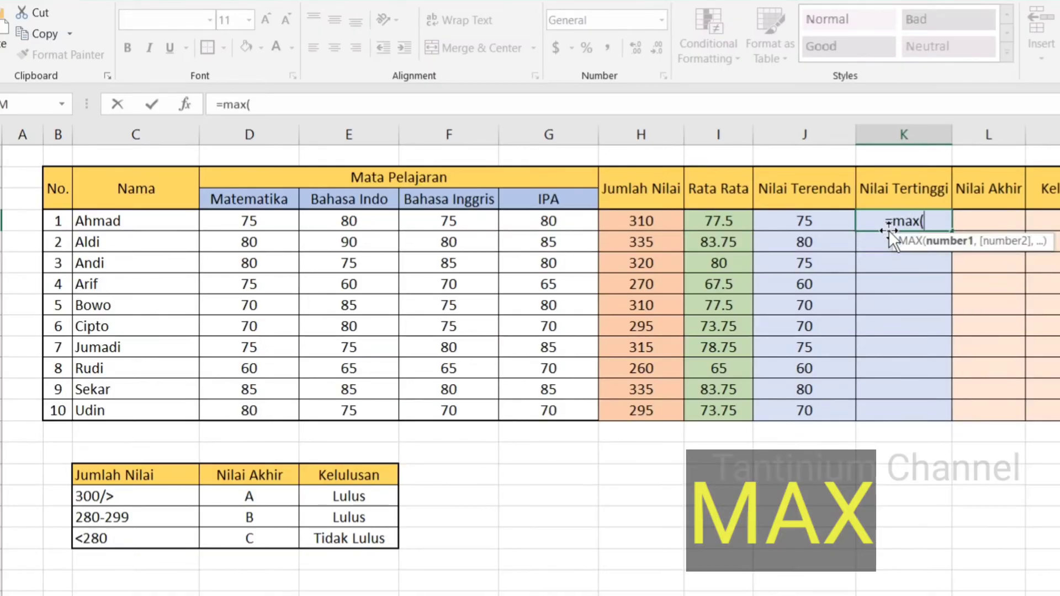
left_click_drag(248, 218, 545, 208)
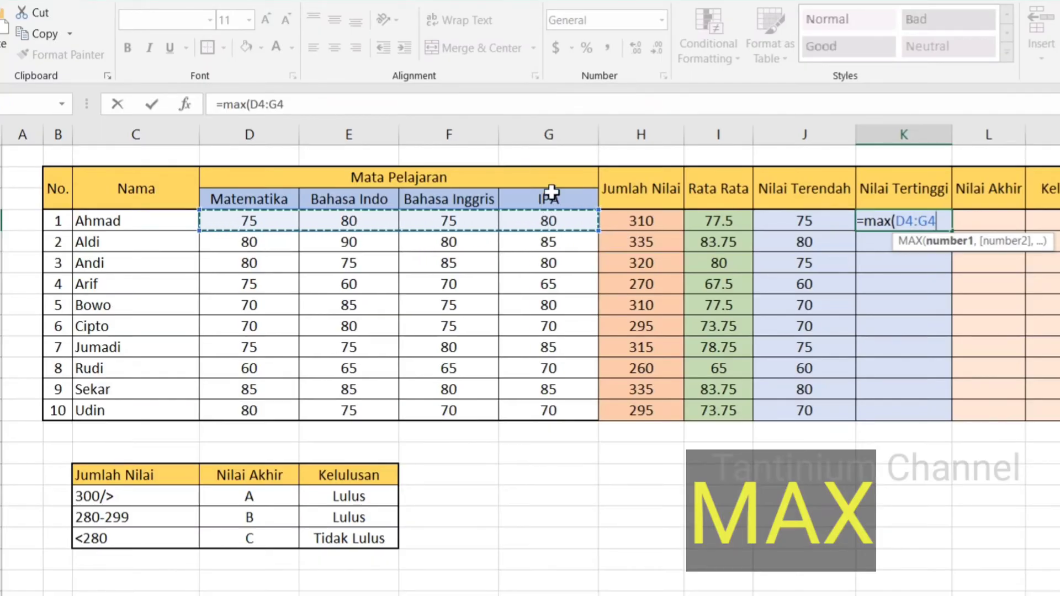
key("Return")
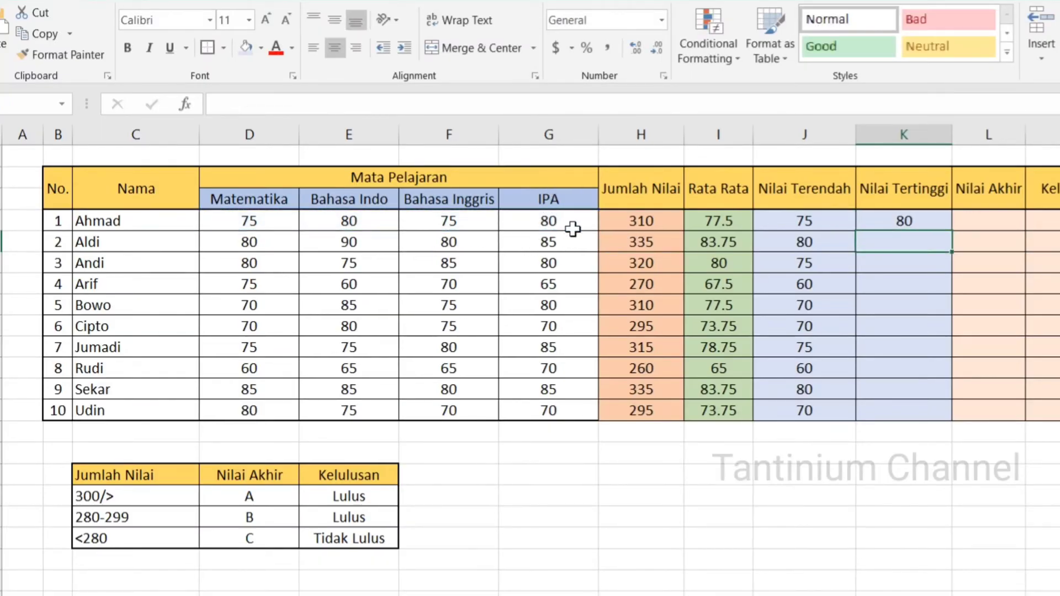
left_click(873, 221)
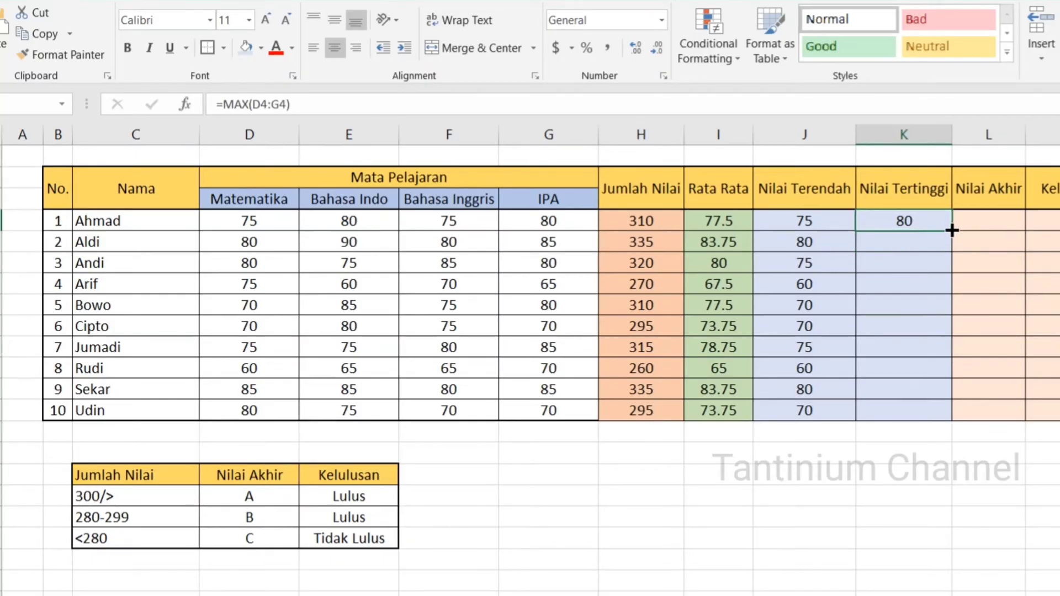
left_click_drag(951, 235, 938, 411)
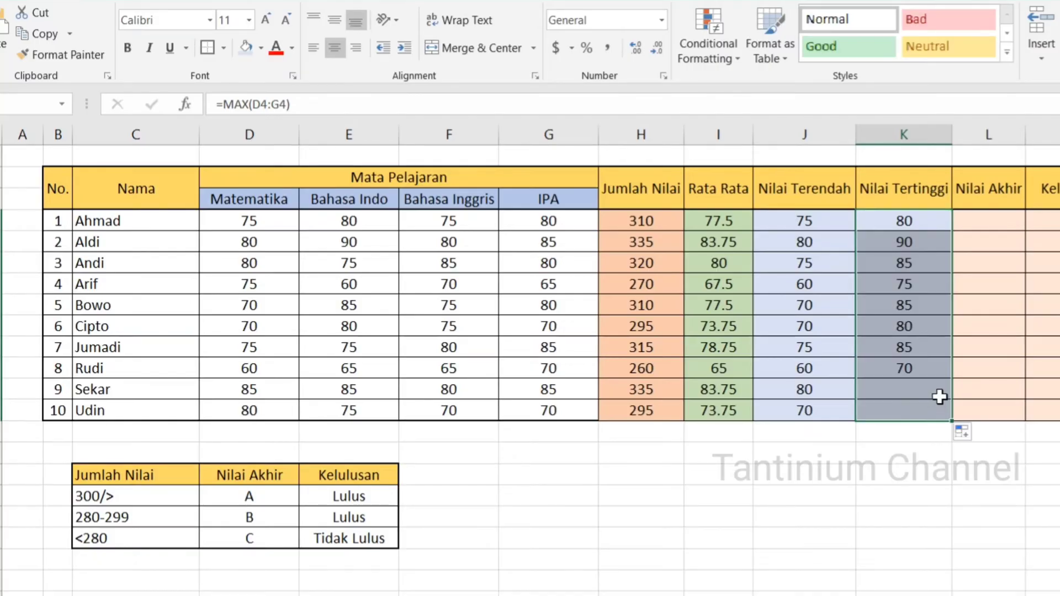
left_click(981, 222)
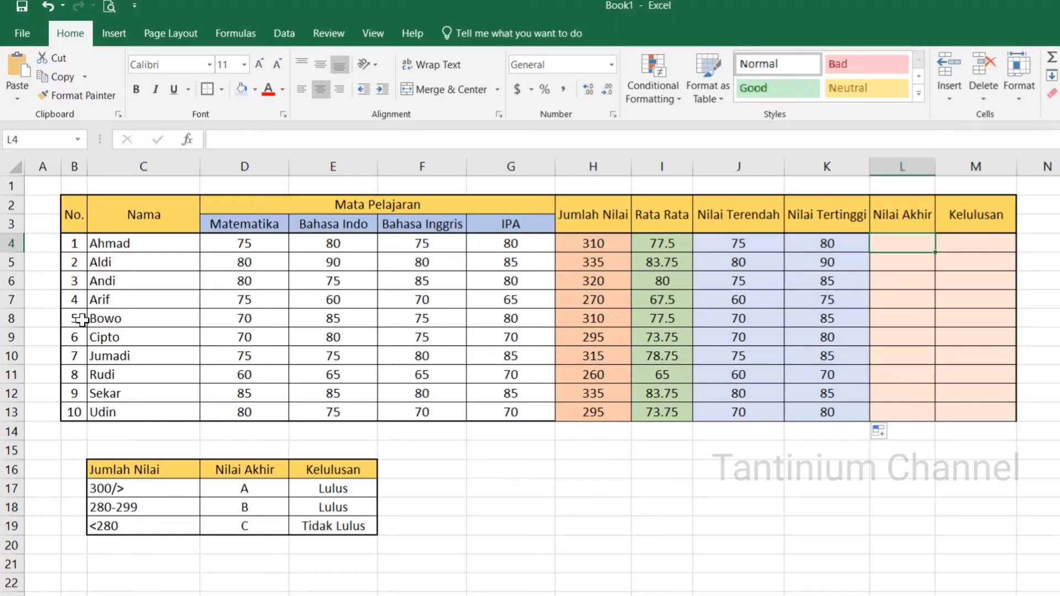
type("=if")
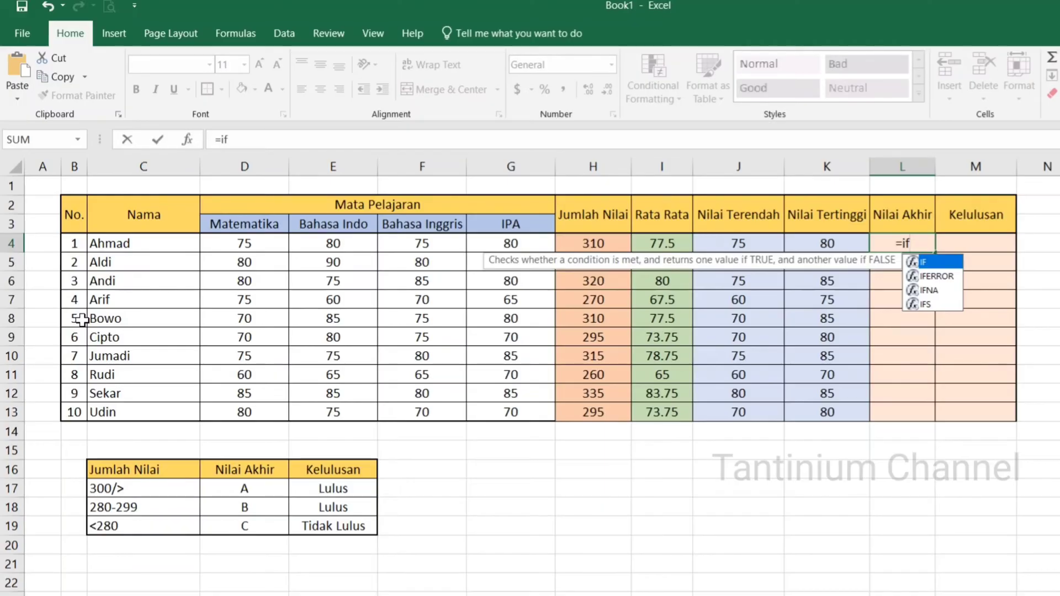
left_click(586, 242)
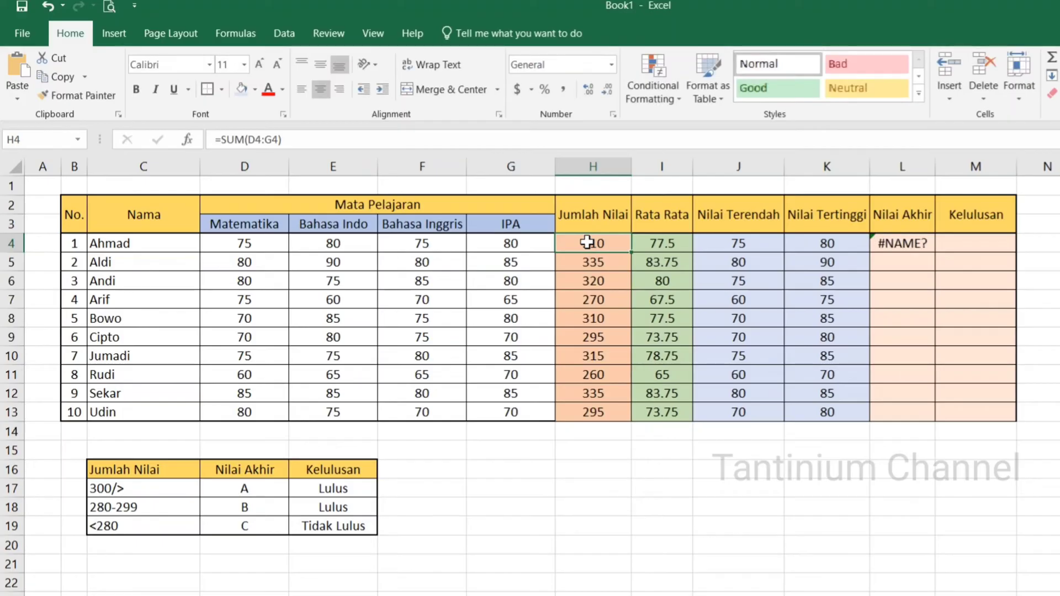
left_click(899, 243)
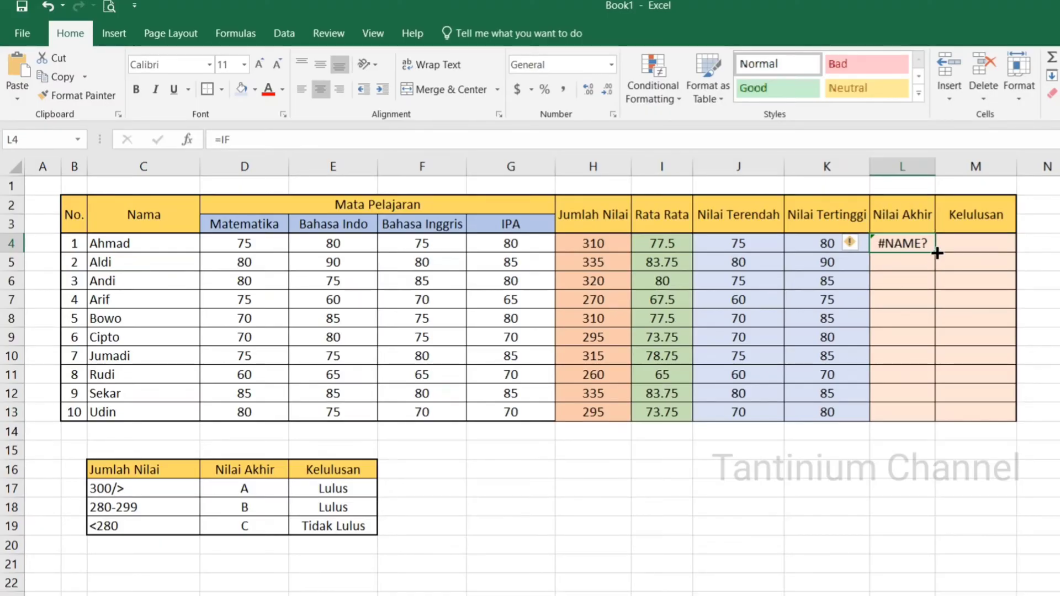
key("Delete")
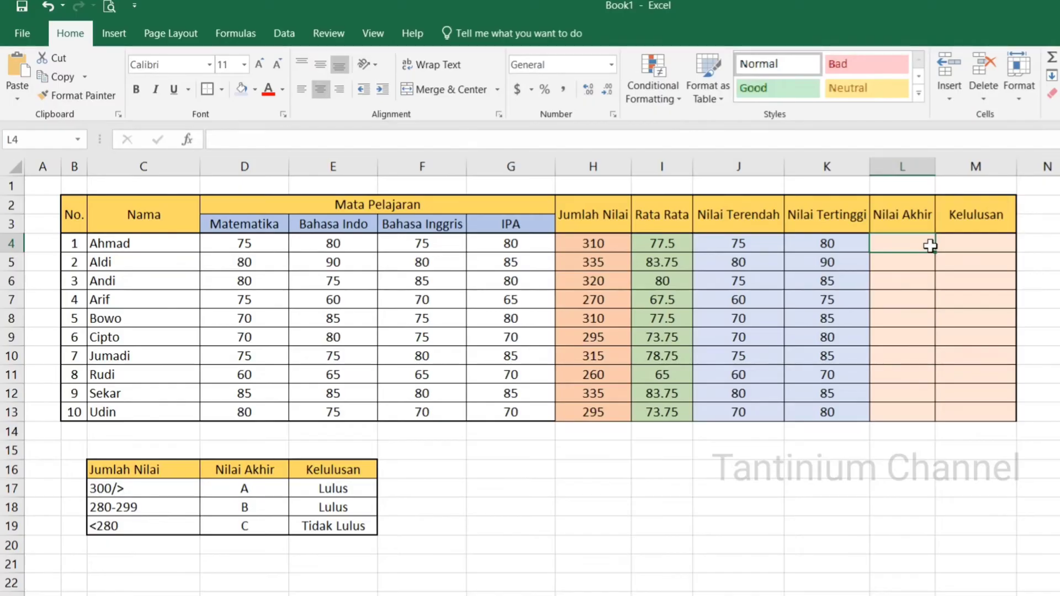
- Begin an IF formula in Nilai Akhir cell L4 that returns "A" when H4>=300
type("=if")
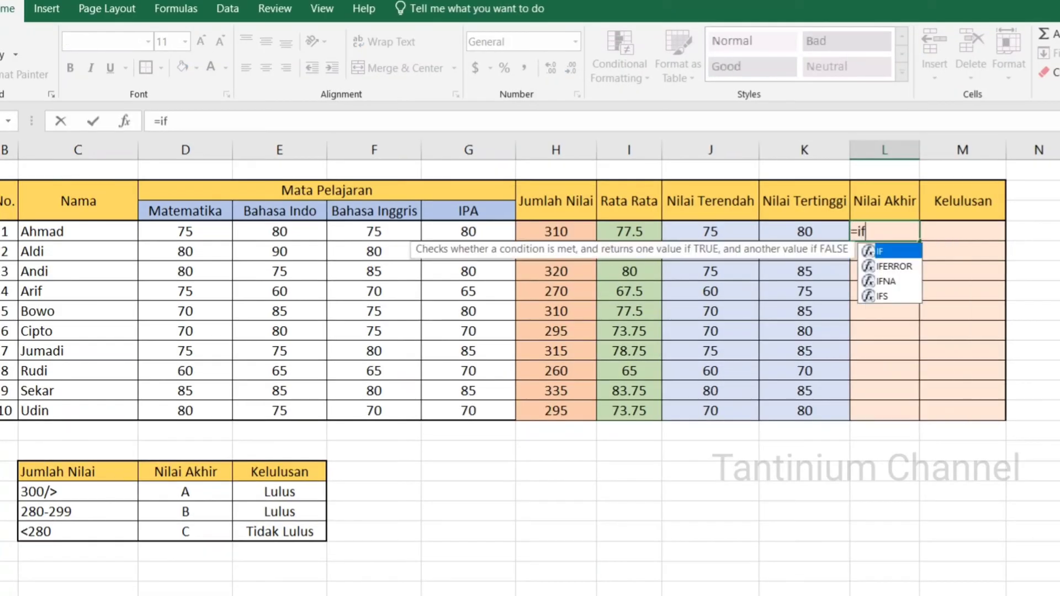
type("(")
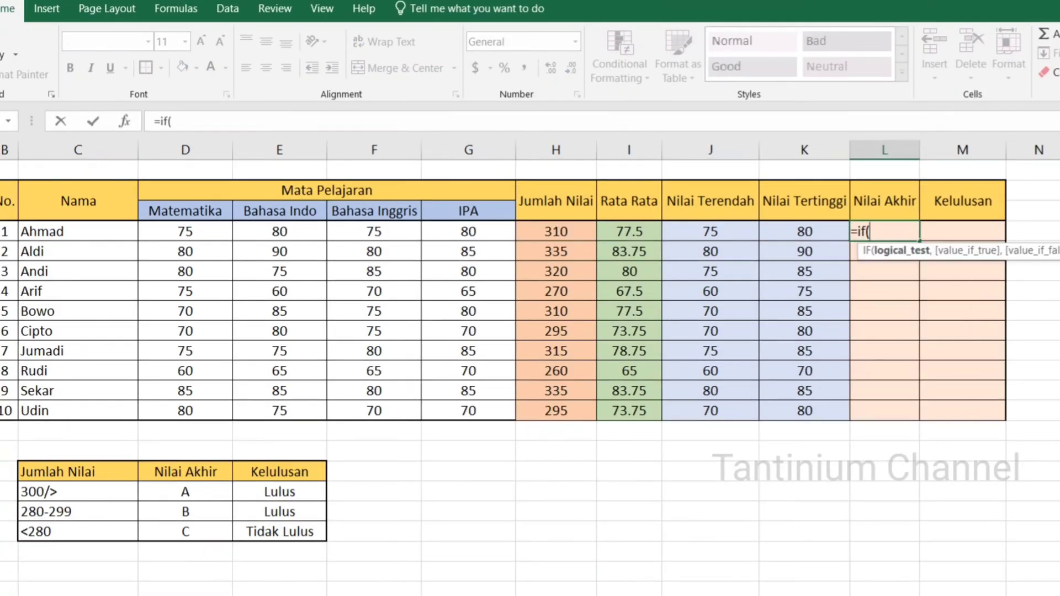
left_click(575, 230)
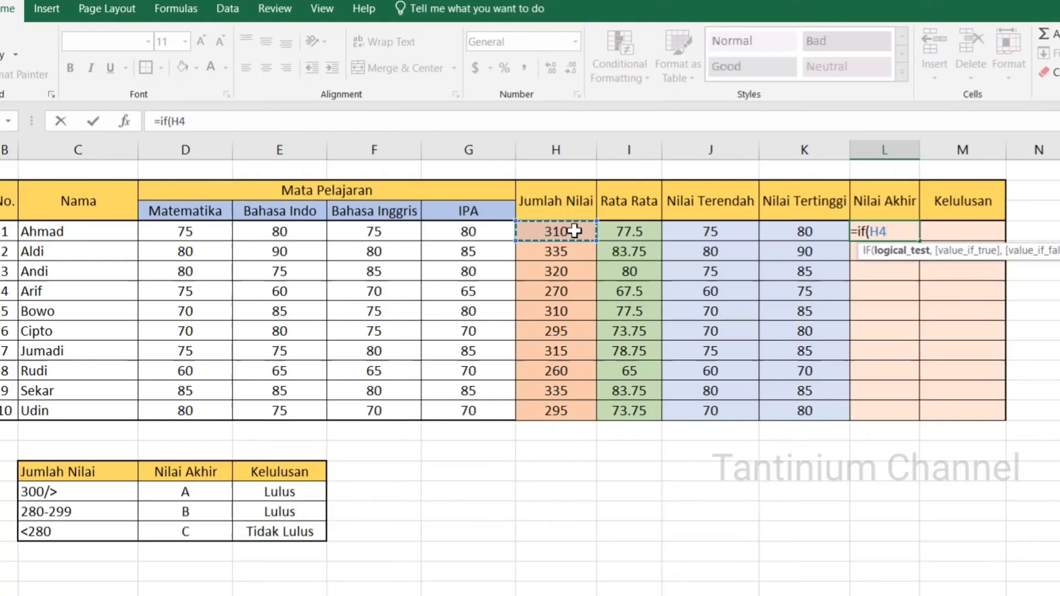
type(":H4")
key("BackSpace")
key("BackSpace")
key("BackSpace")
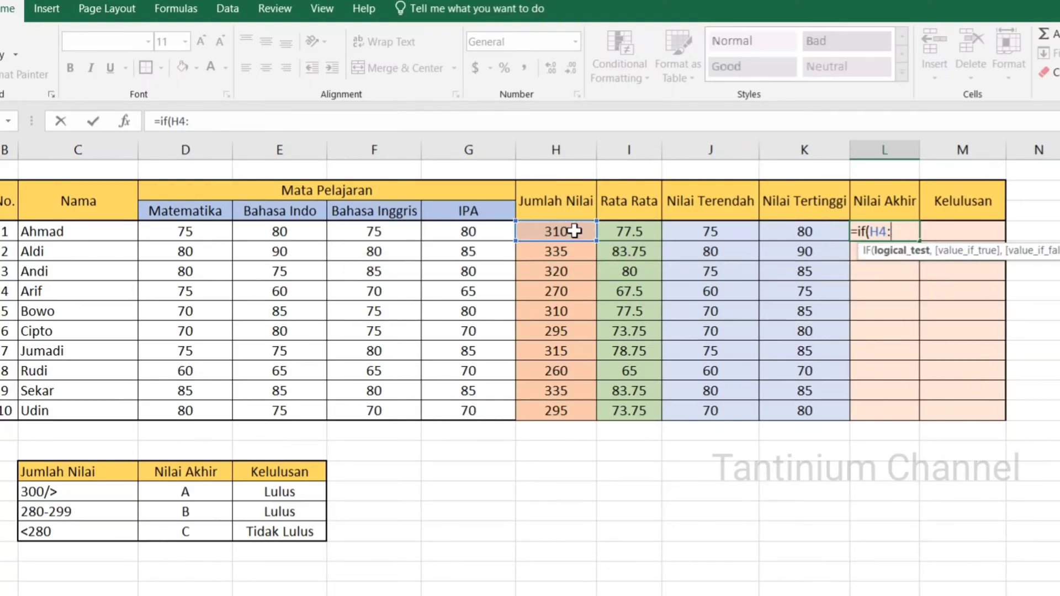
type(">=")
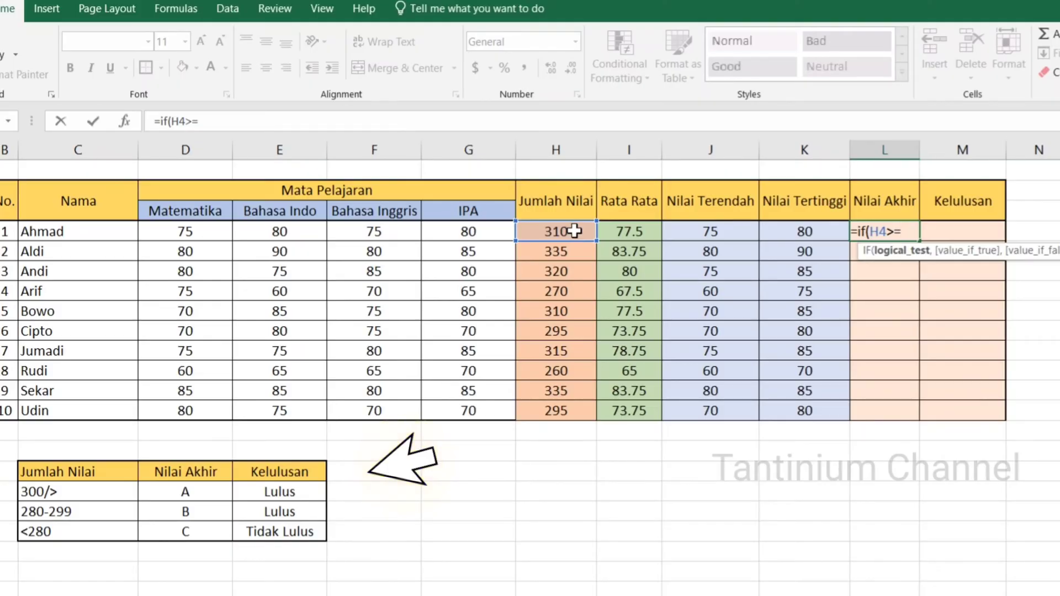
type("300")
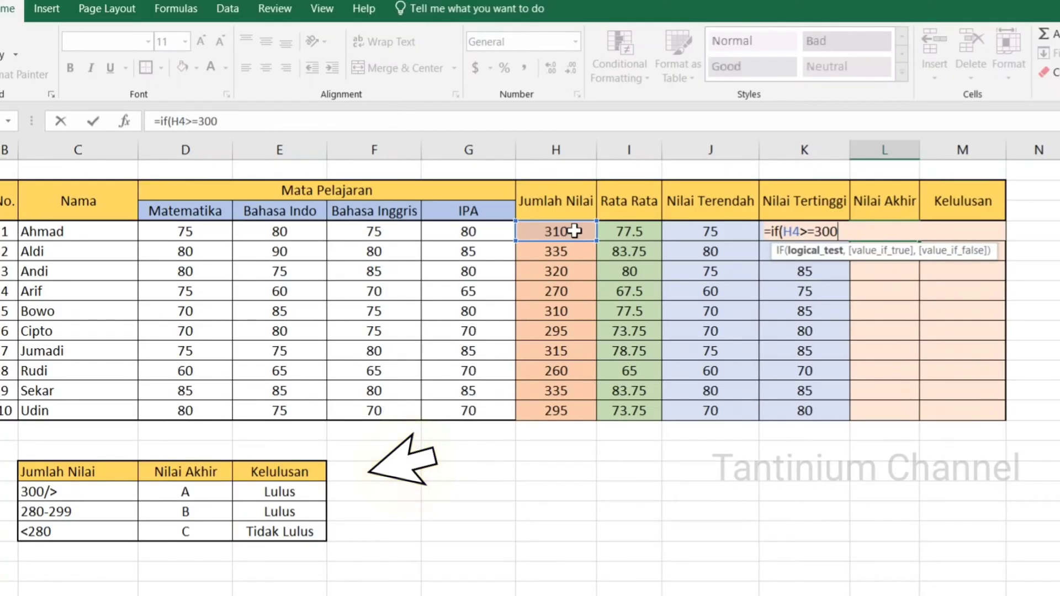
type(",\"")
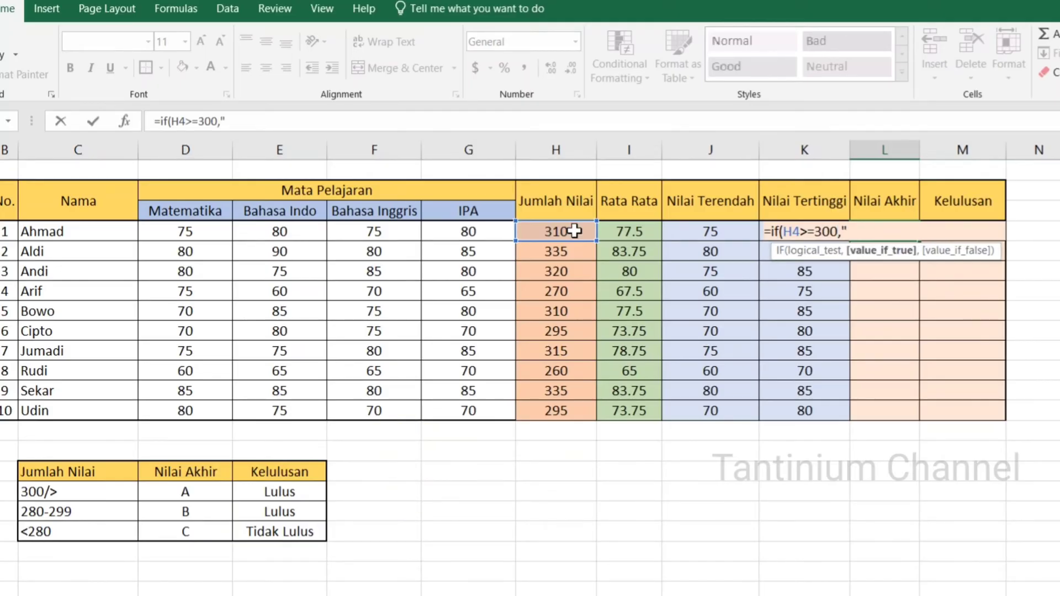
type("A\",")
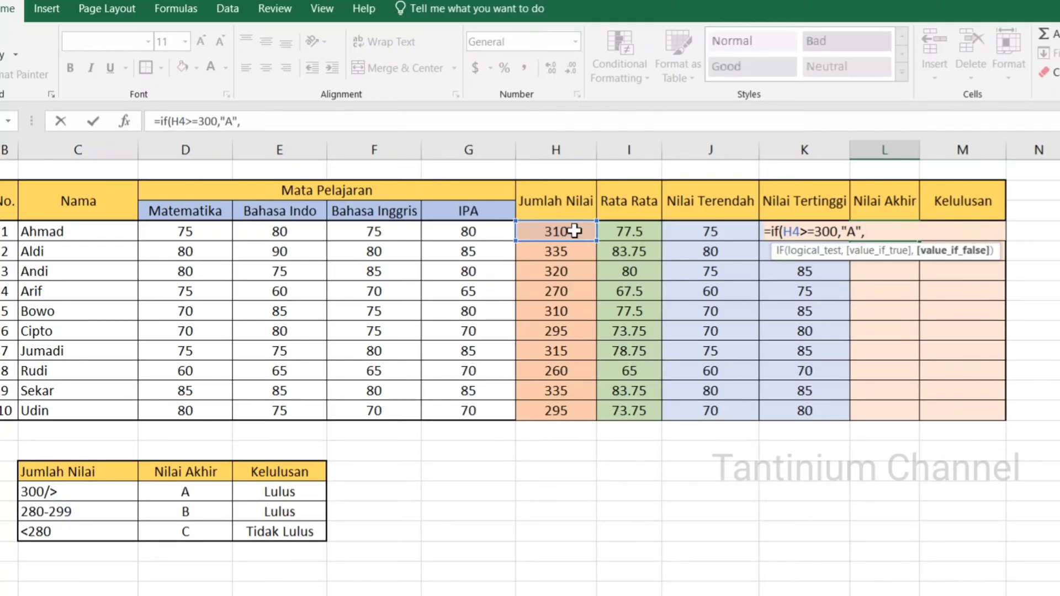
- Nest a second IF as the false value, with the test AND(H4>=280,H4<=299)
type("if")
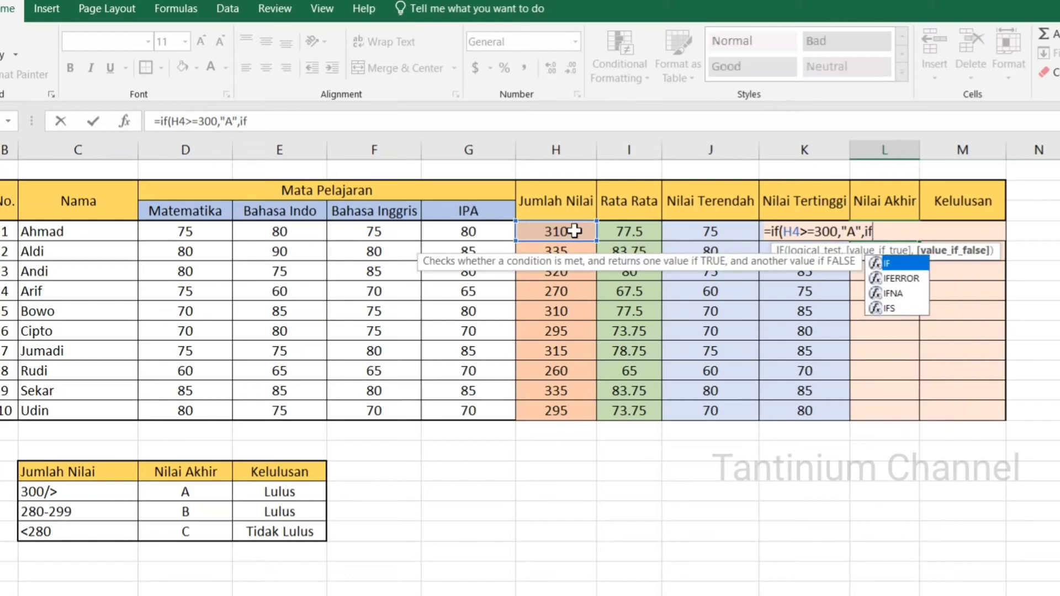
type("(")
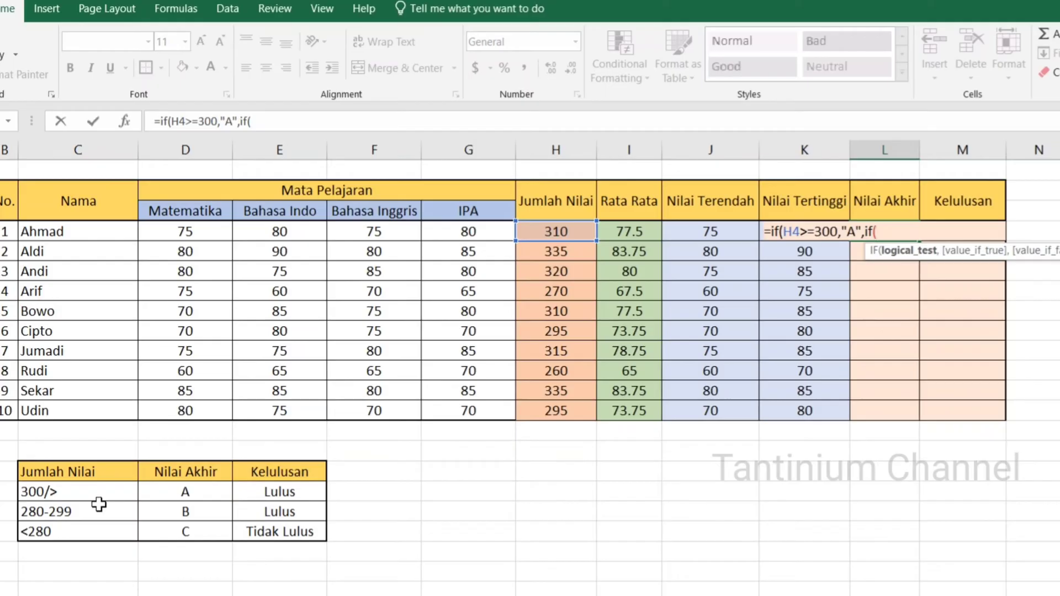
type("and")
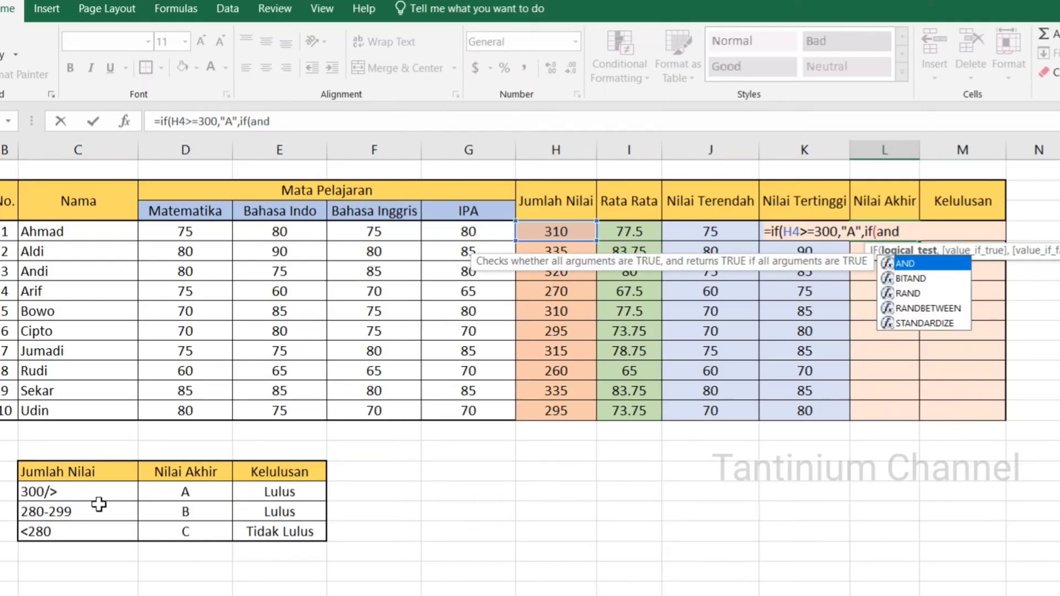
type("(")
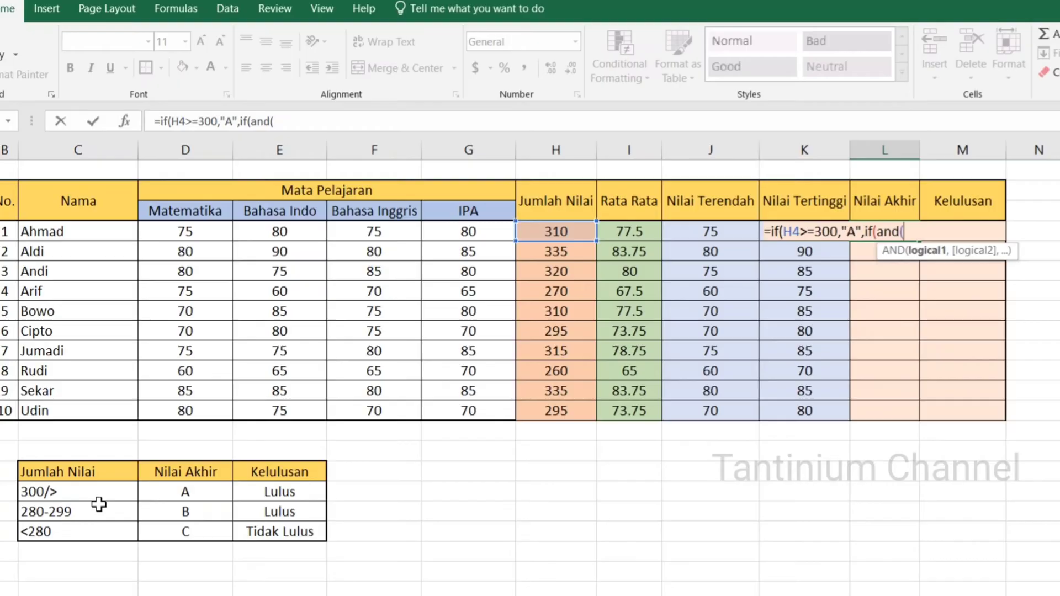
left_click(547, 229)
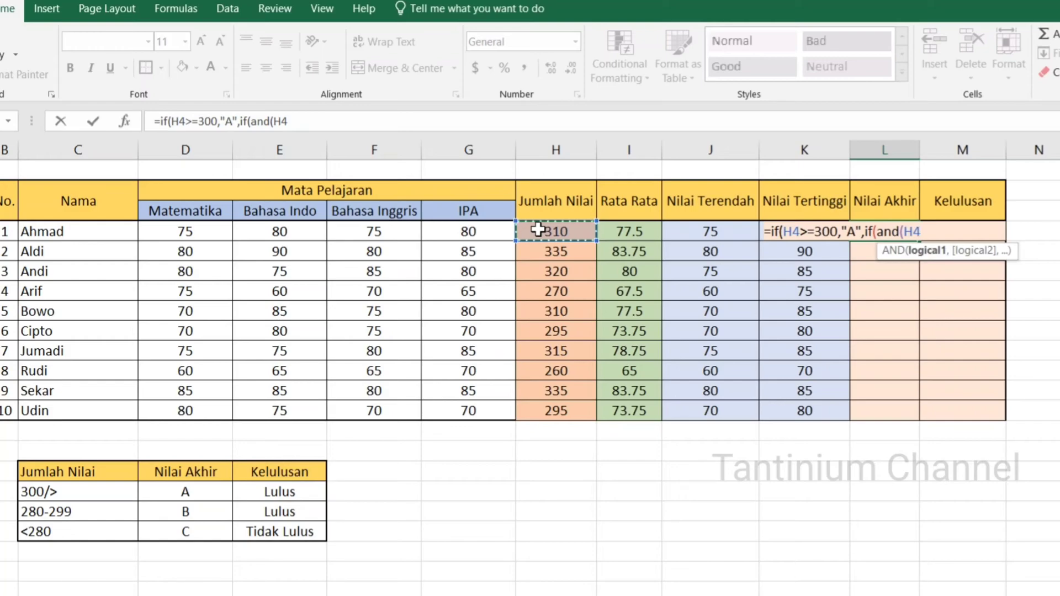
type(">=280")
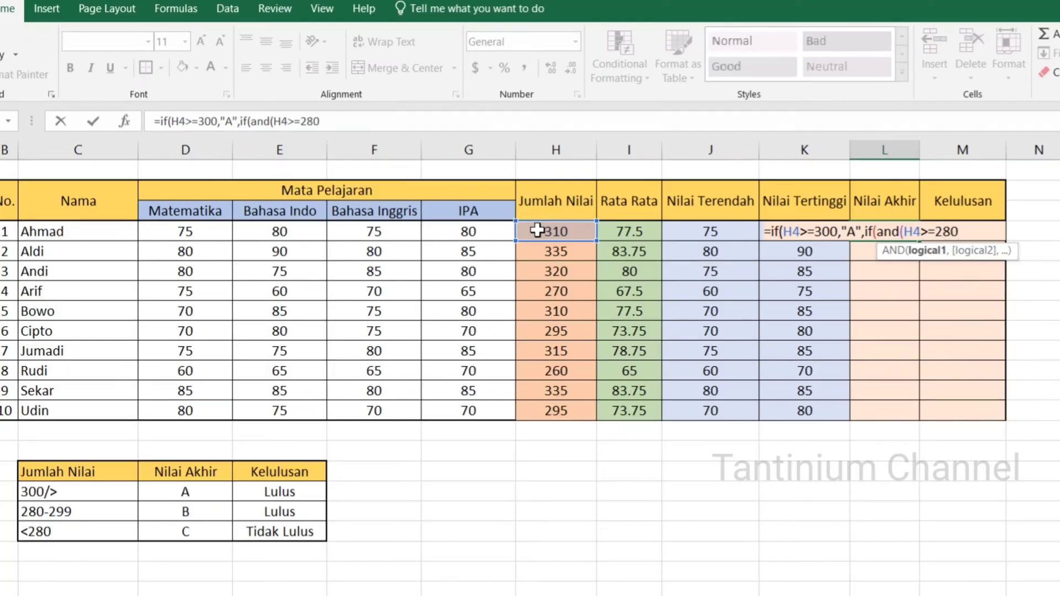
type(",")
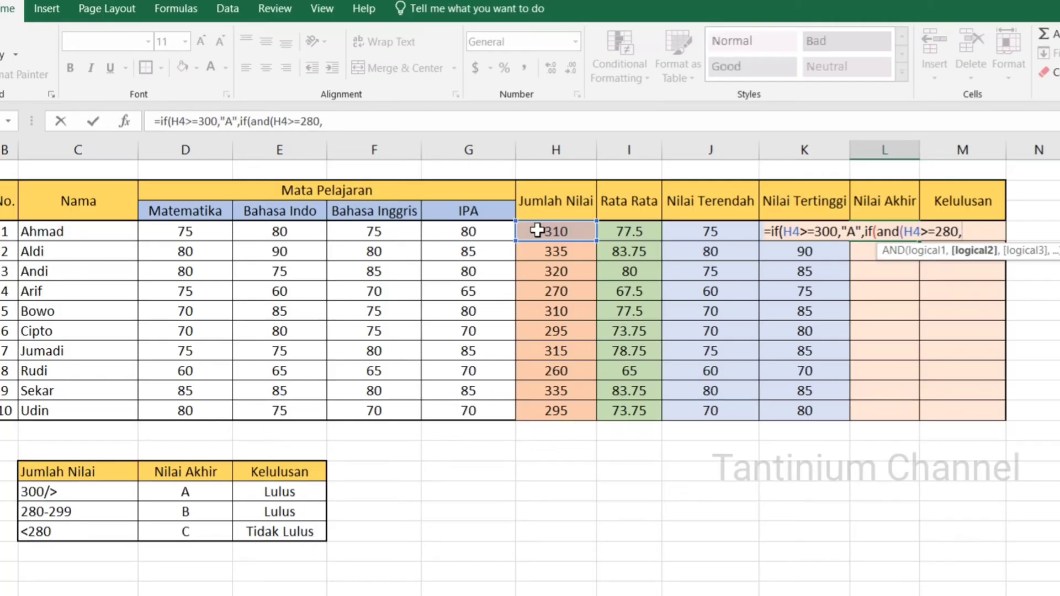
left_click(537, 231)
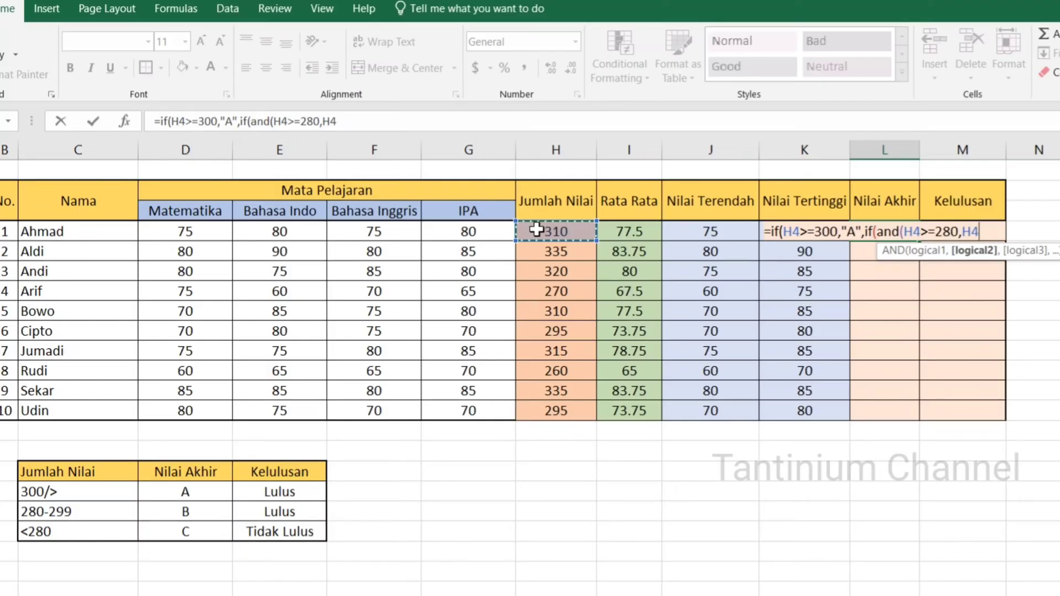
type("<")
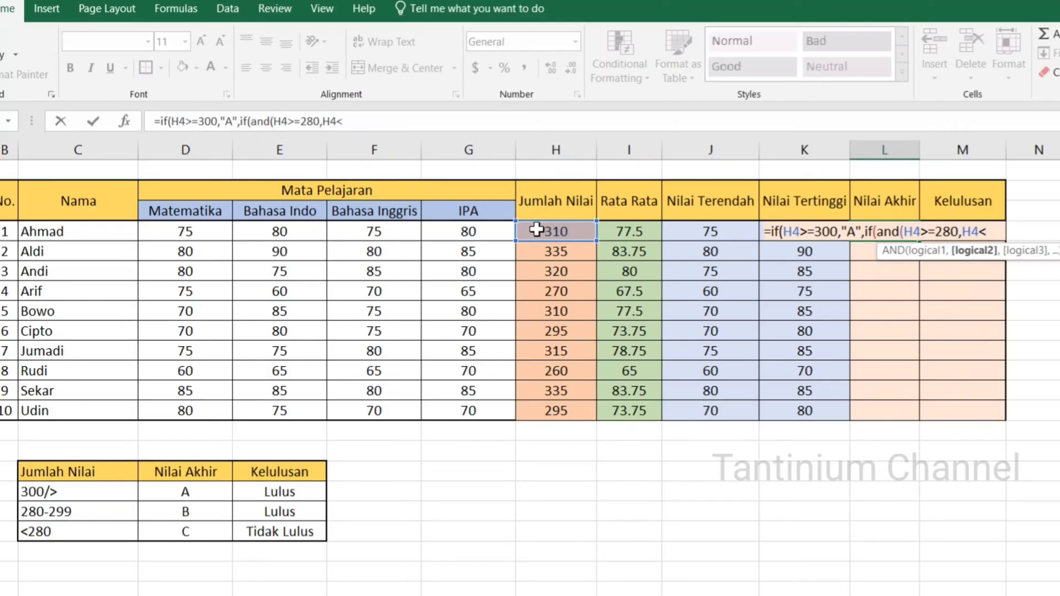
type("=299")
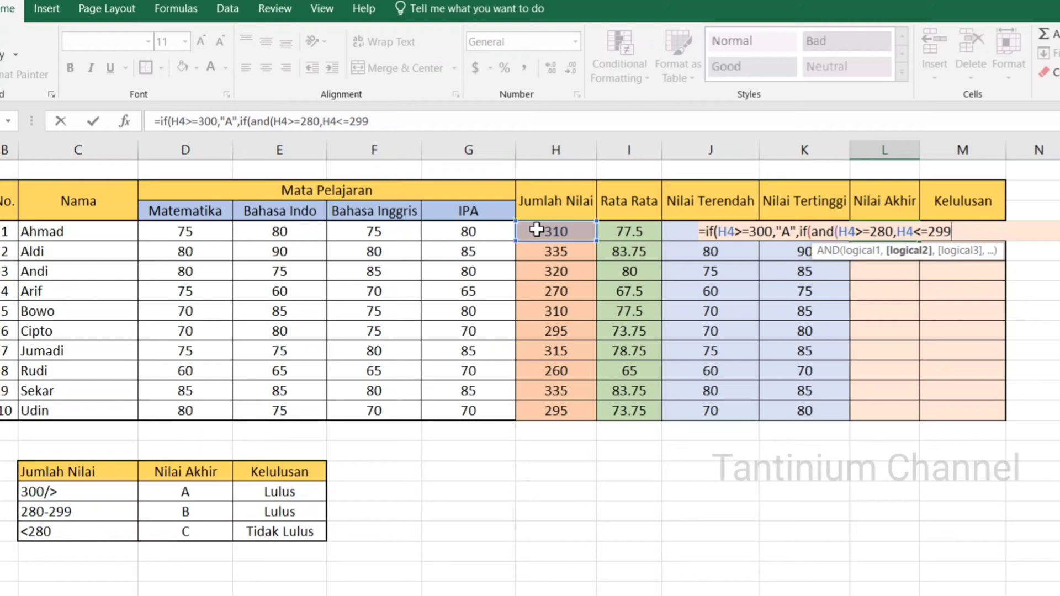
type(")")
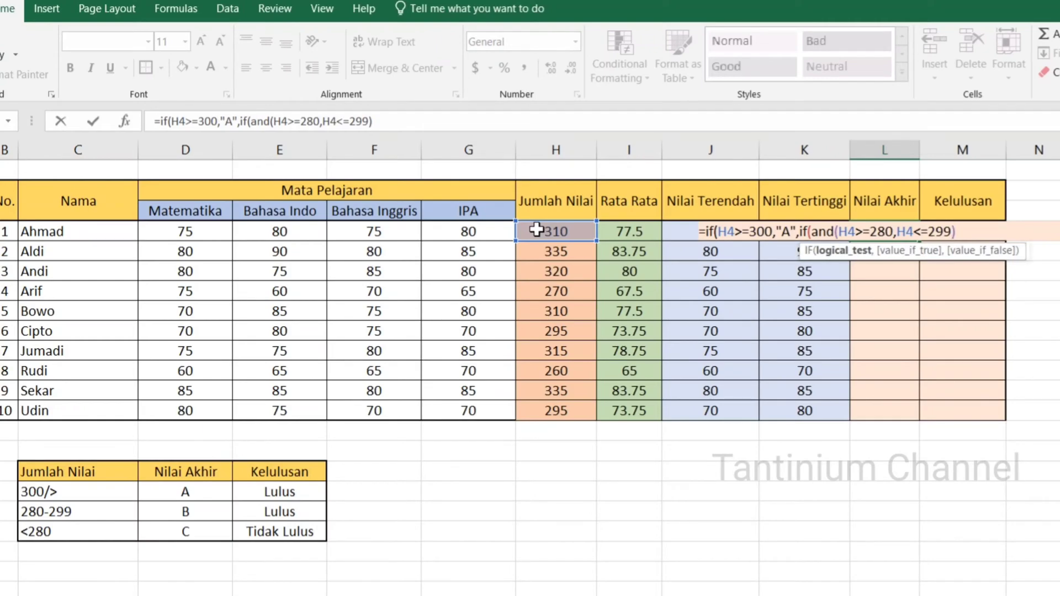
- Finish the nested IF with "B" as true and "C" as false value, and enter the formula, accepting the closing-parenthesis correction
type(",")
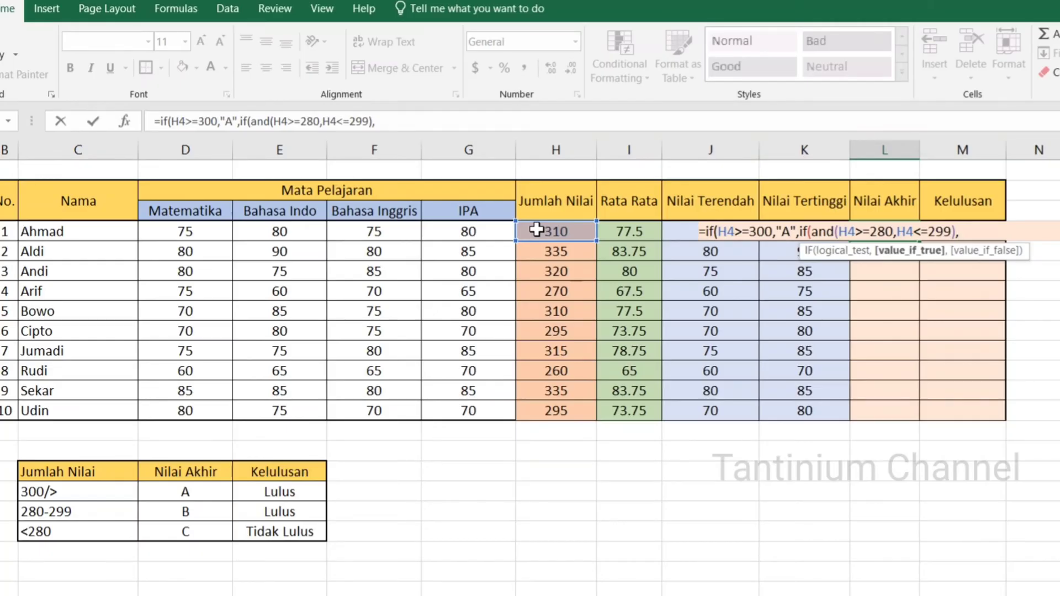
type("\"B\",")
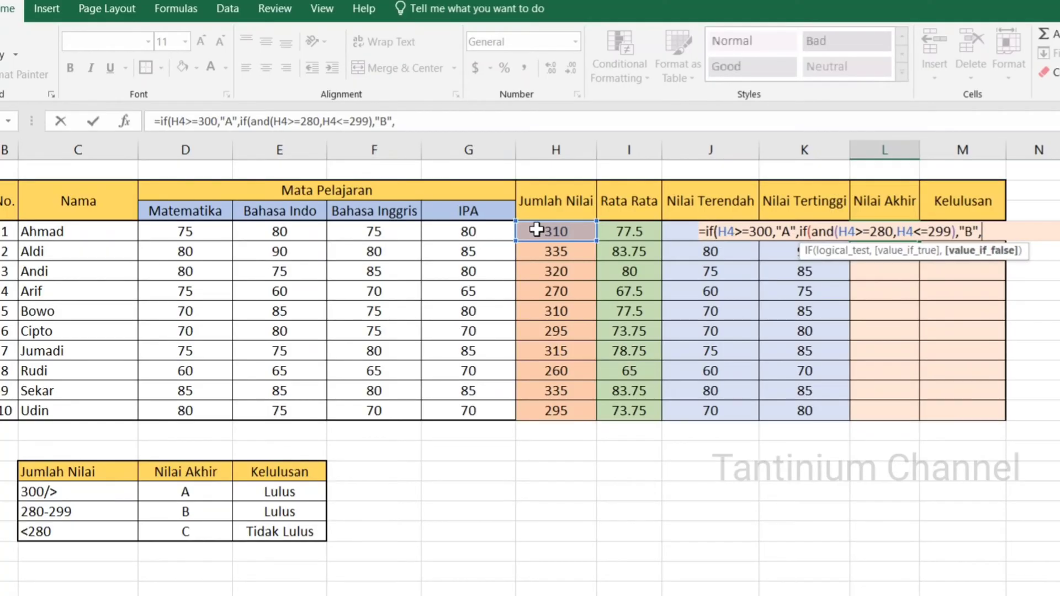
type("\"")
type("C")
type(")")
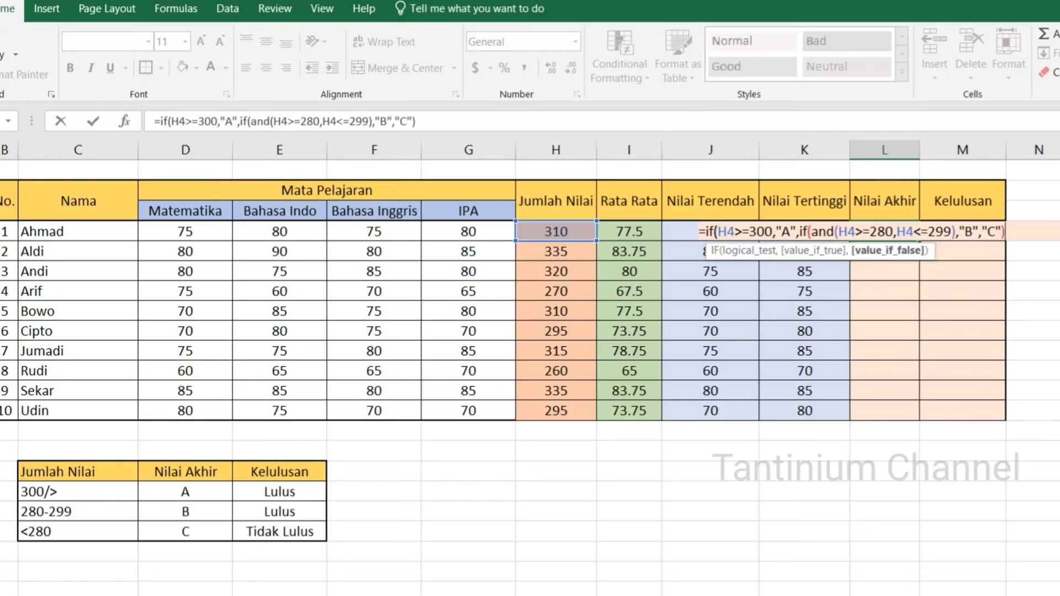
key("Return")
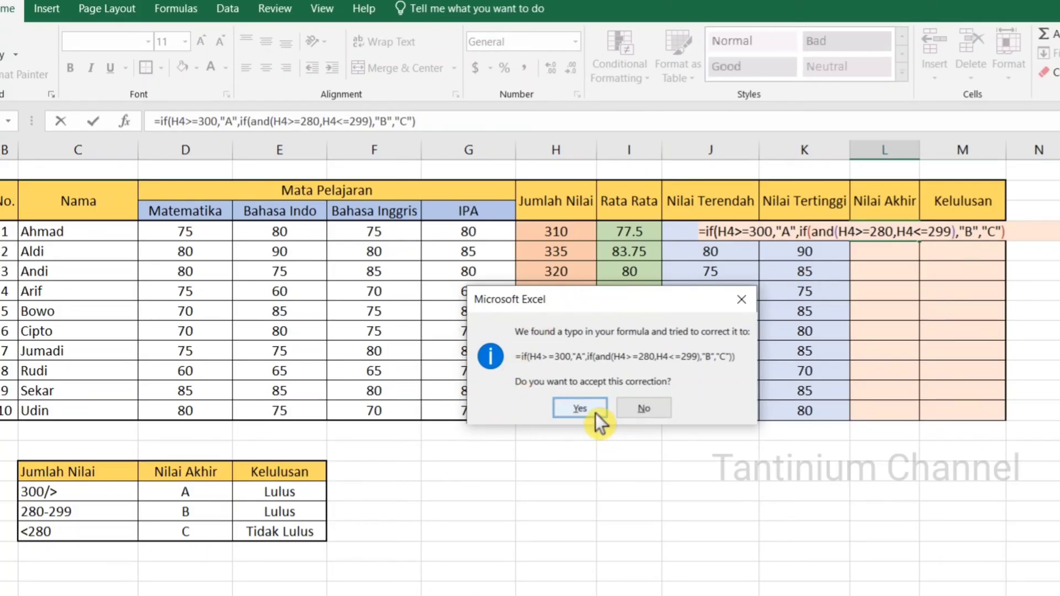
left_click(579, 409)
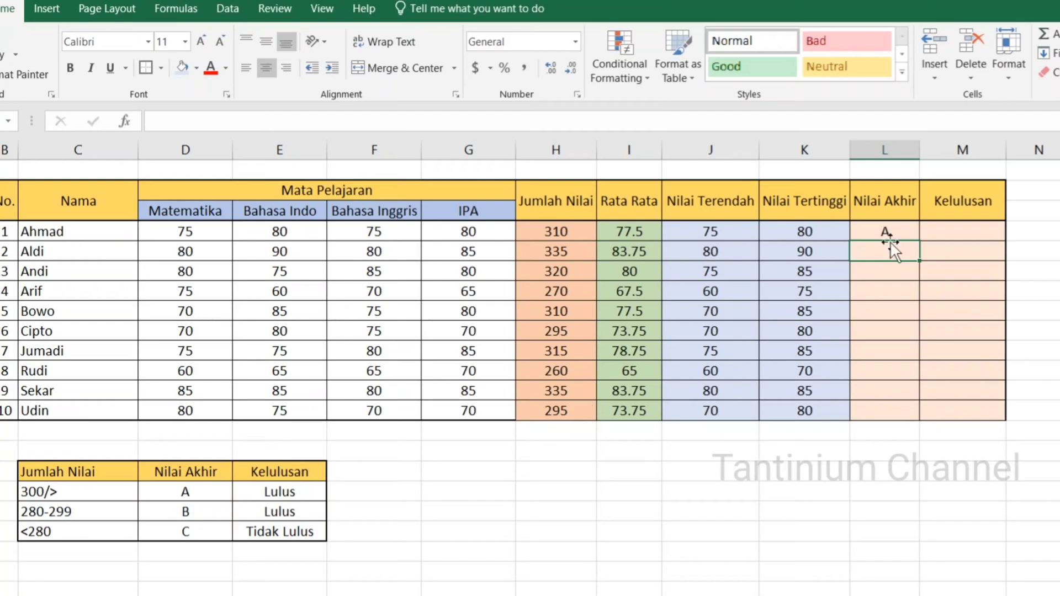
- Fill the Nilai Akhir formula from L4 down to L13
left_click(886, 232)
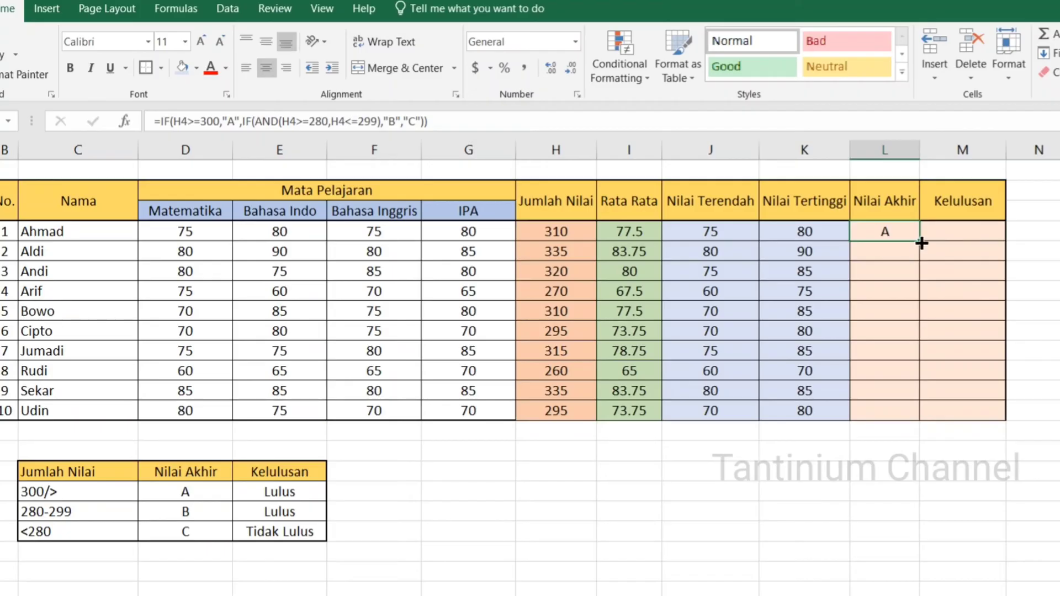
left_click_drag(921, 241, 923, 413)
left_click(992, 314)
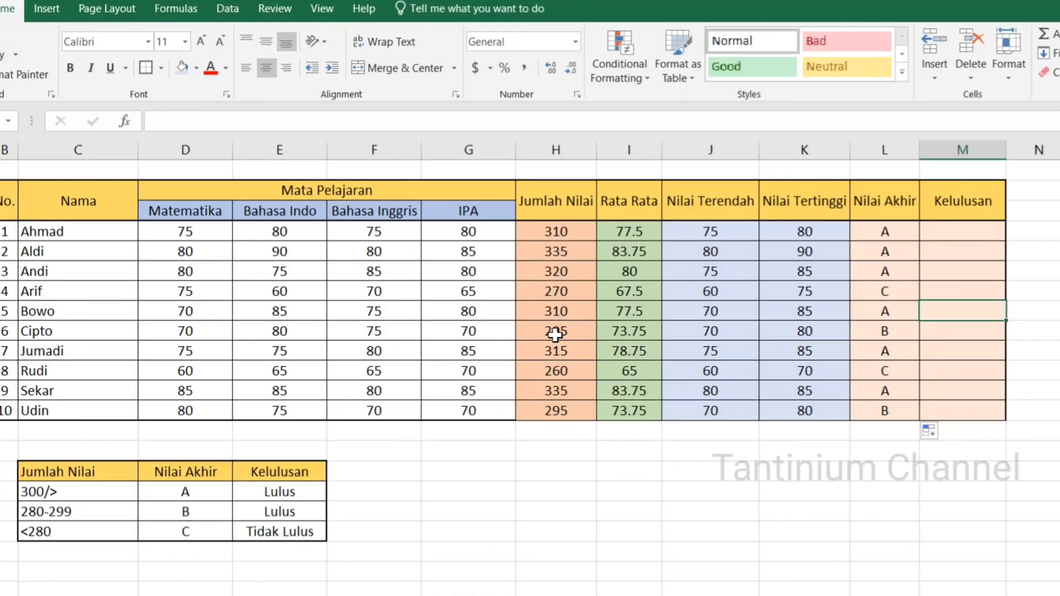
- Change the Bahasa Indo score of student no. 6 in E9 to 60
left_click(882, 334)
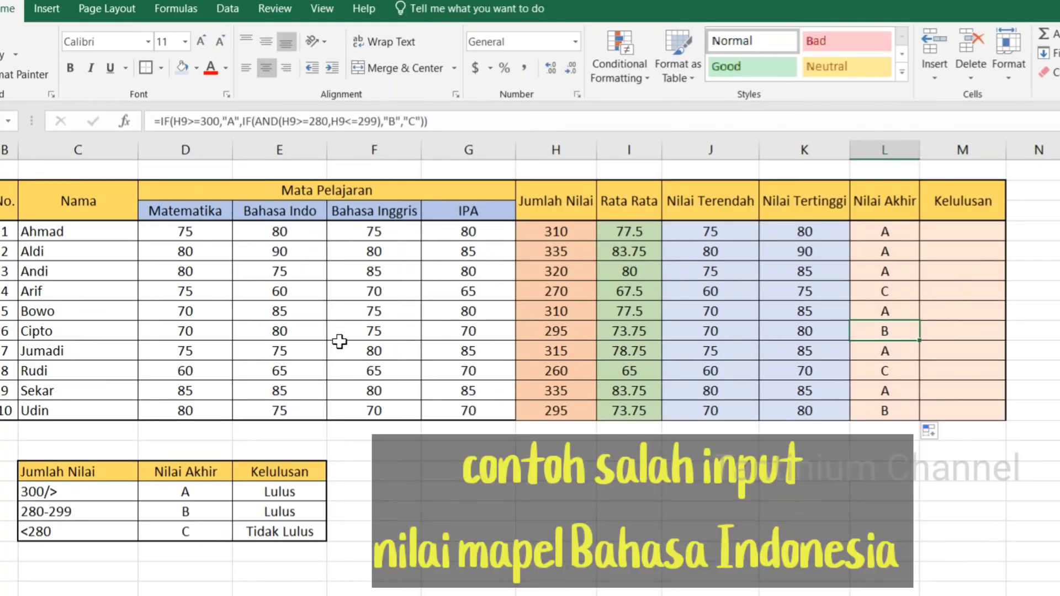
left_click(298, 334)
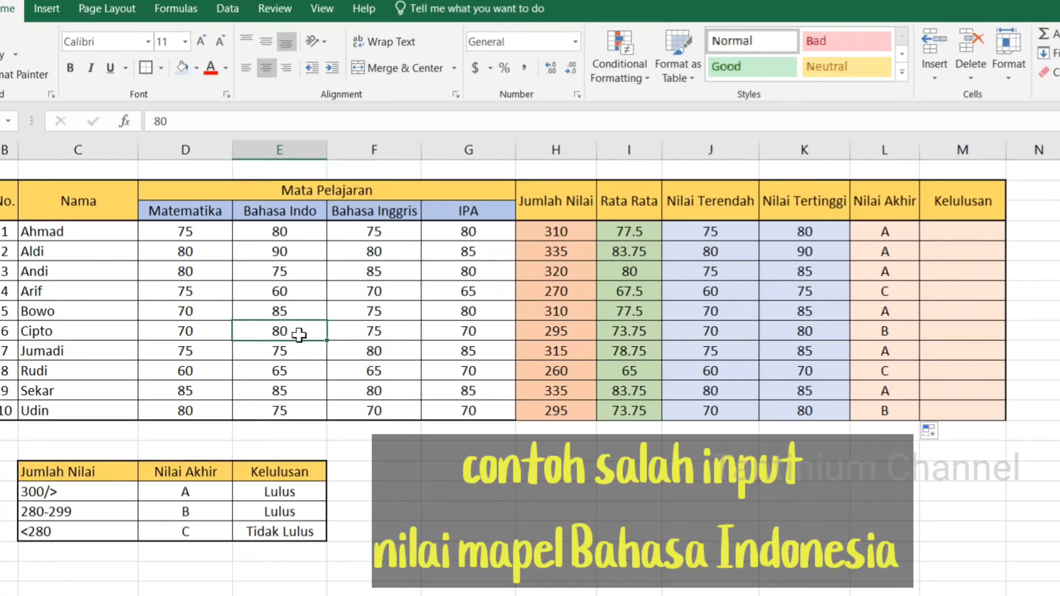
type("60")
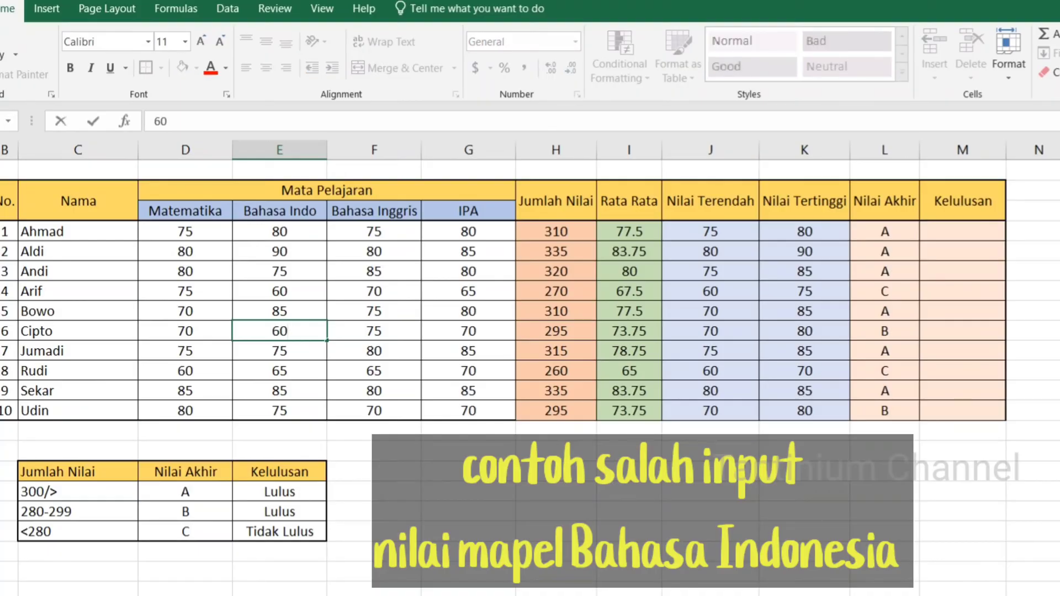
key("Return")
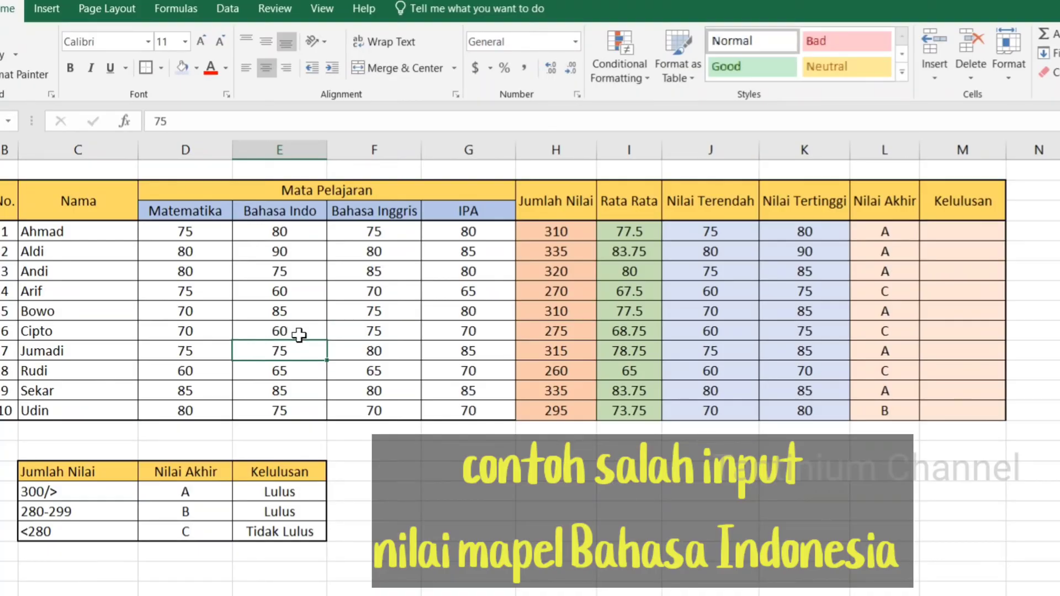
- Start an IF formula in the first Kelulusan cell, M4, with the test L4="A"
left_click(887, 332)
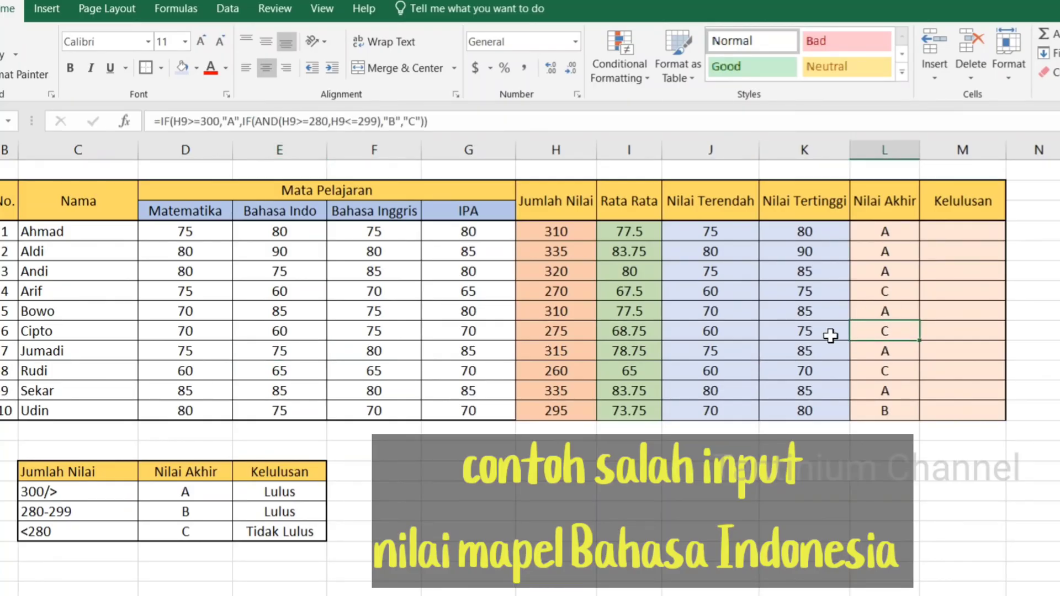
left_click(935, 229)
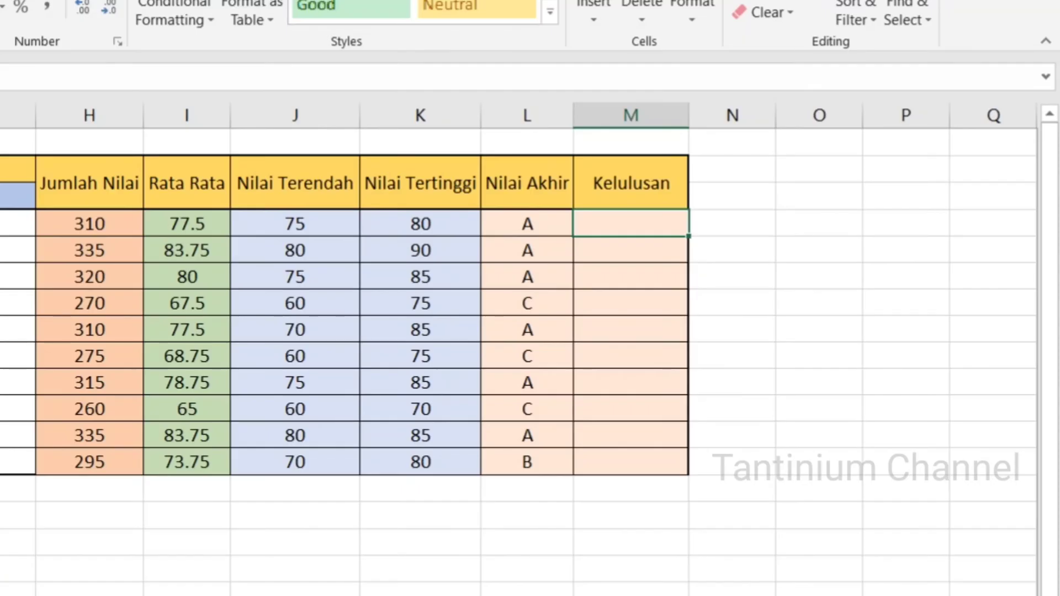
type("=if")
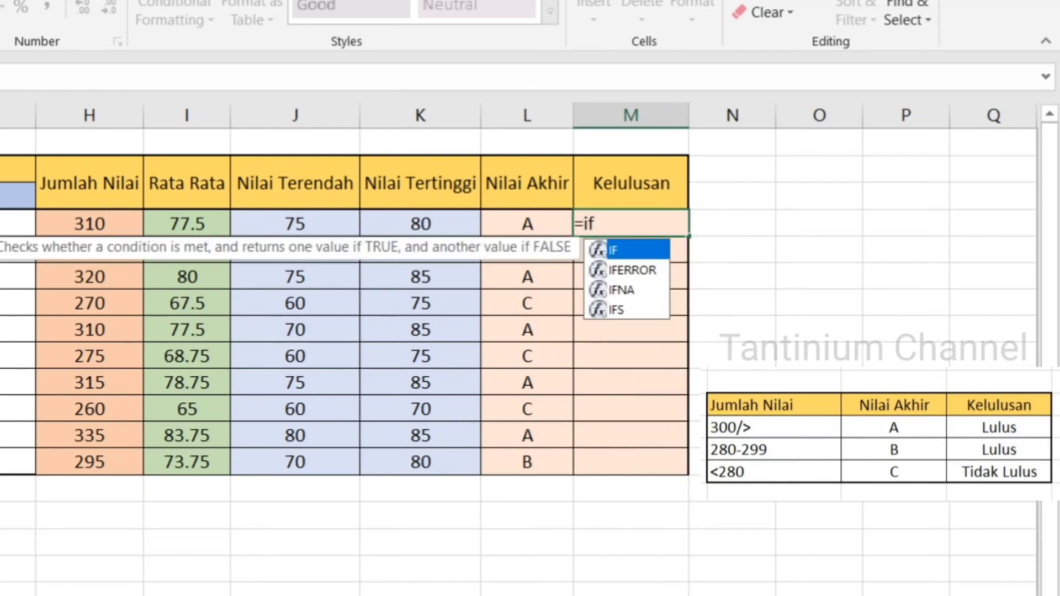
type("(")
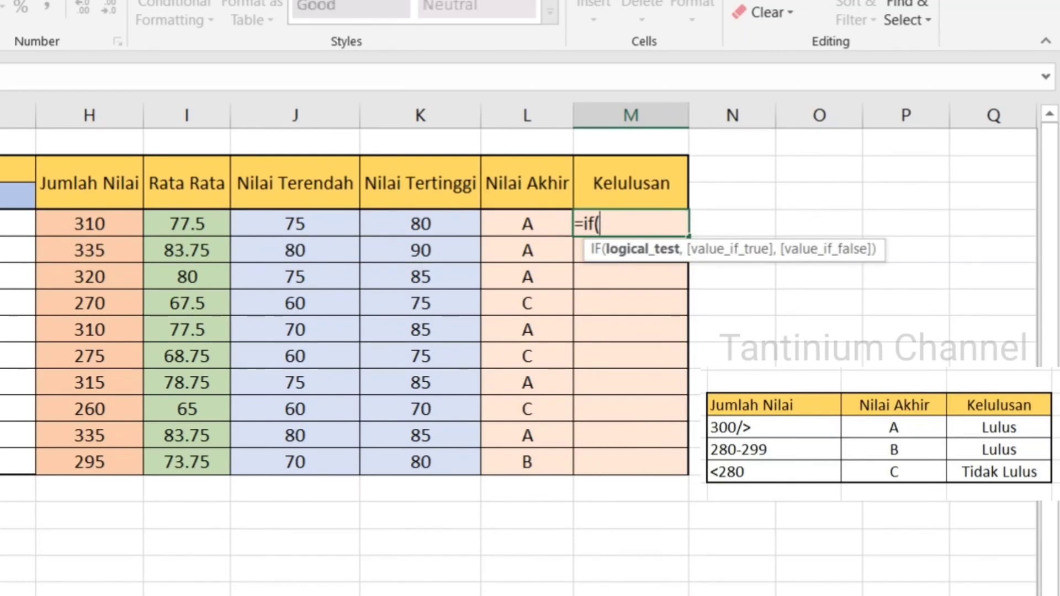
left_click(527, 224)
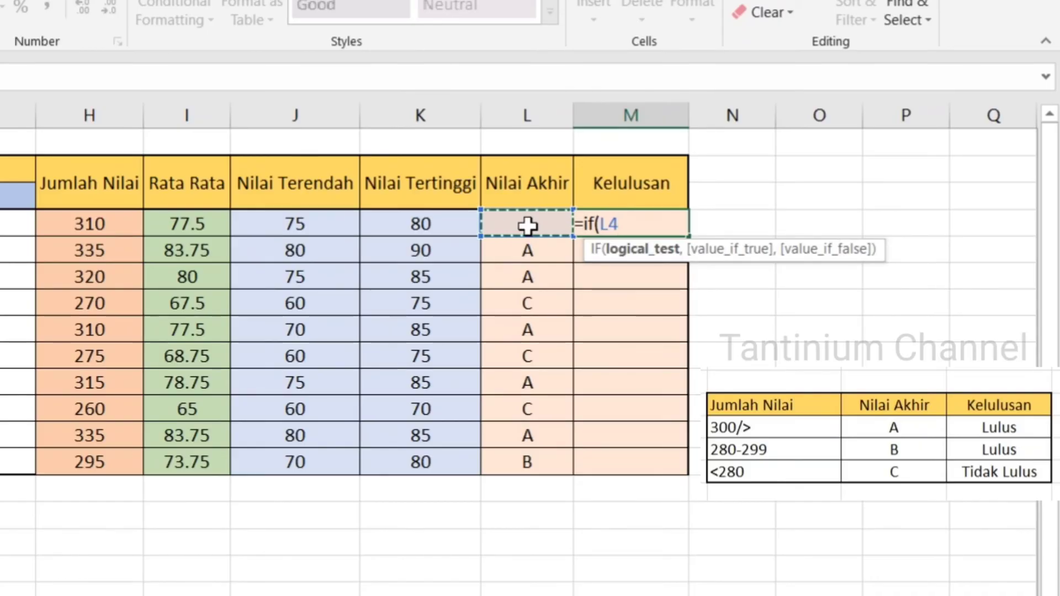
type("=")
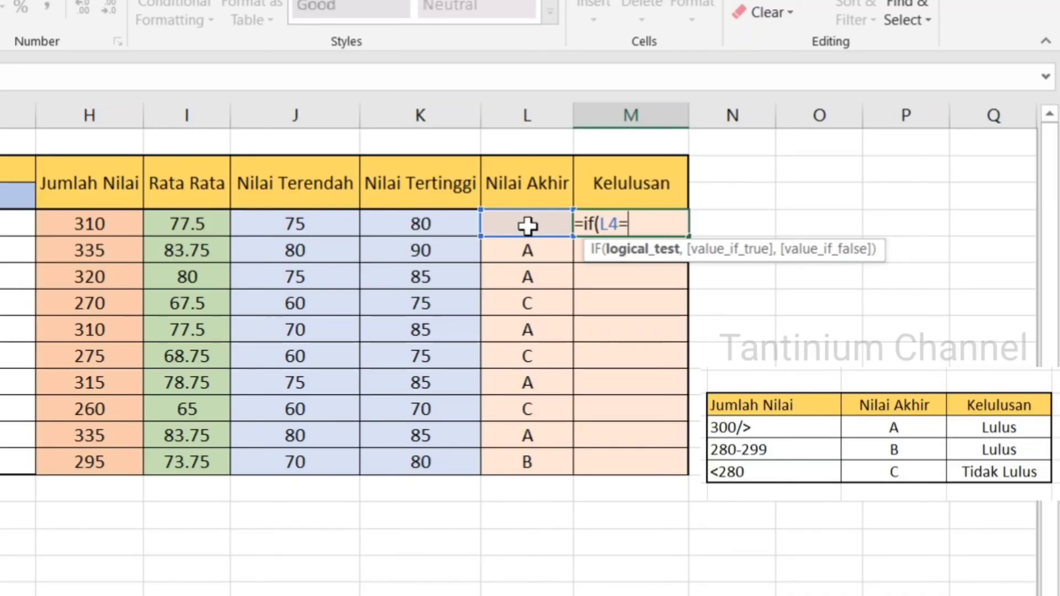
type("\"A\",")
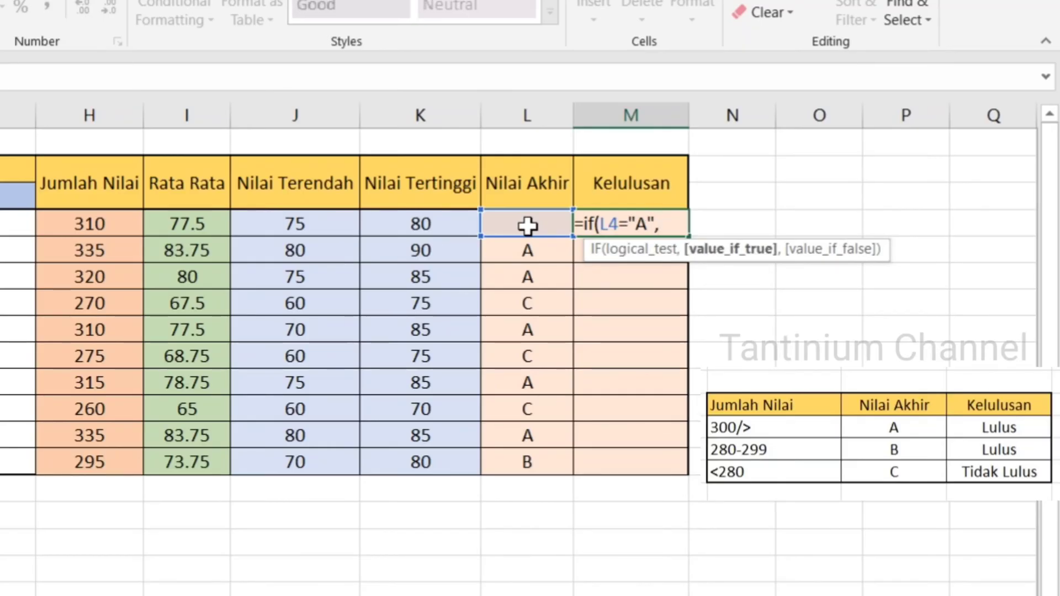
- Give the IF formula in M4 the quoted text "LULUS" as its true value
type("L")
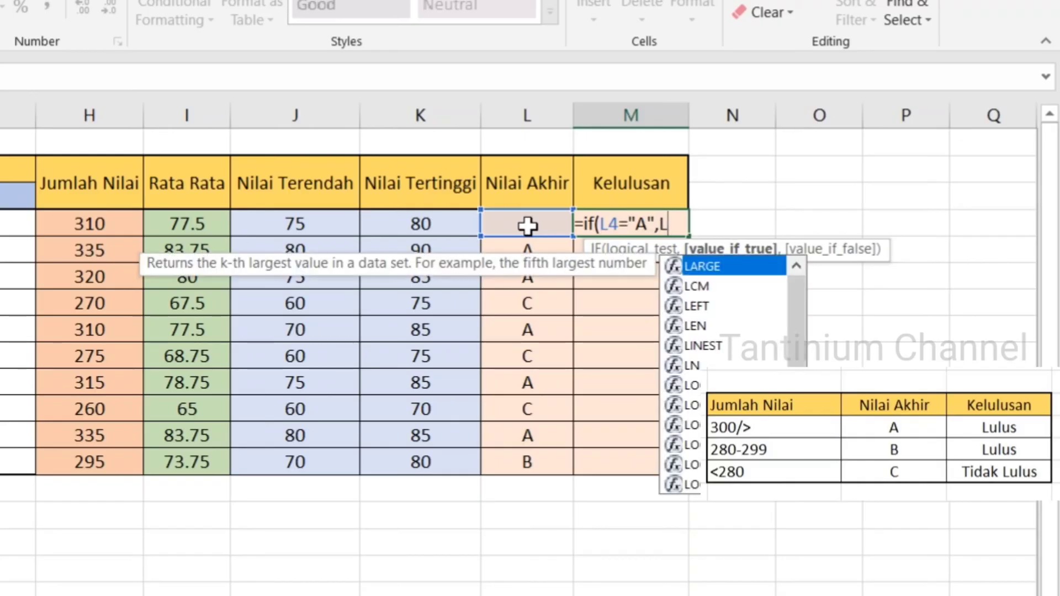
type("ULUS")
key("BackSpace")
key("BackSpace")
key("BackSpace")
key("BackSpace")
key("BackSpace")
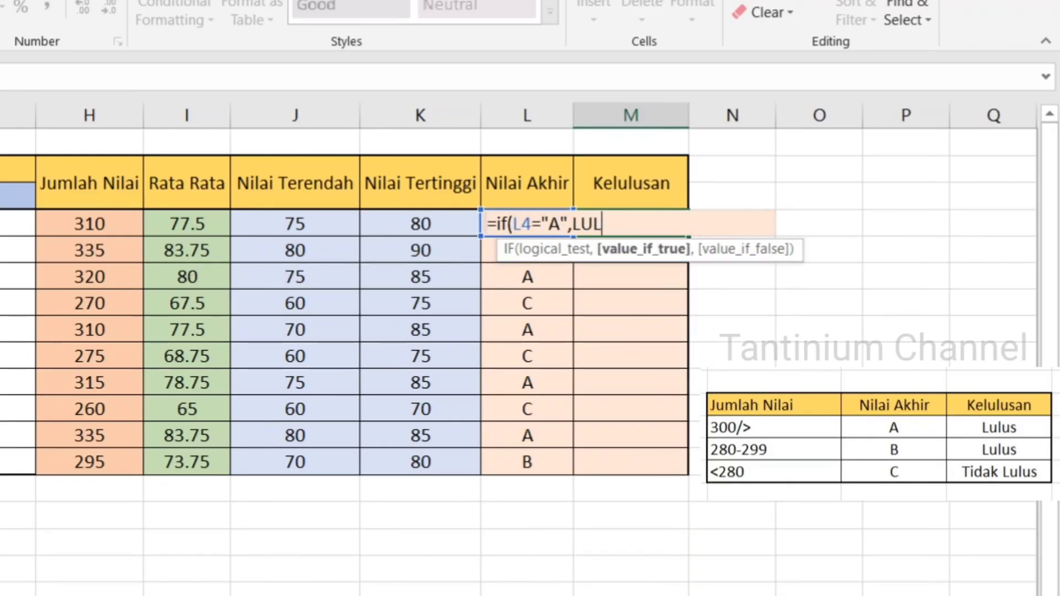
type("\"LULUS\"")
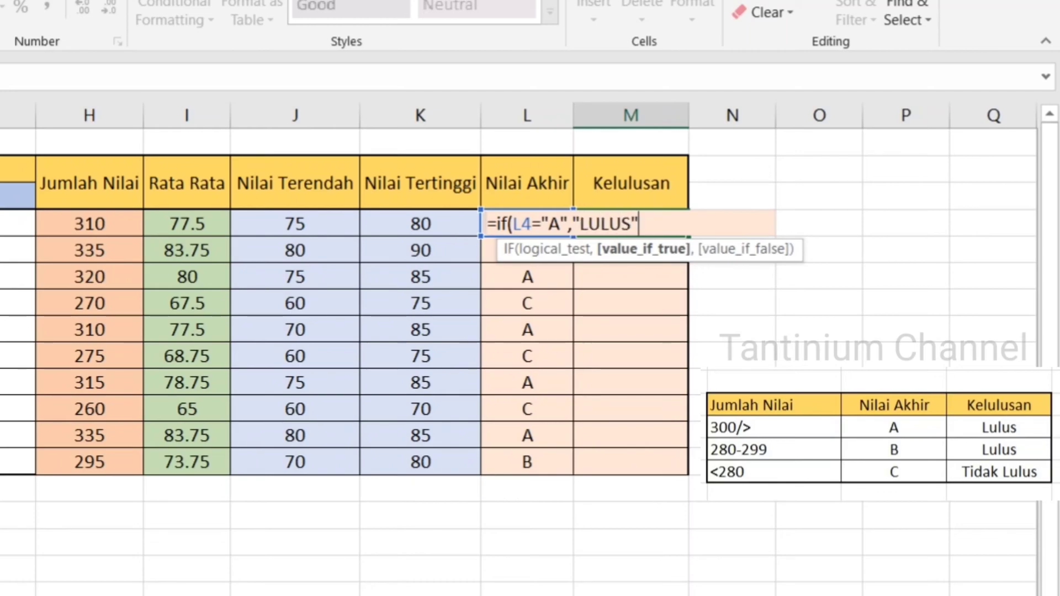
- Nest a second IF as the false value in M4, with the test L4="B"
type(",if")
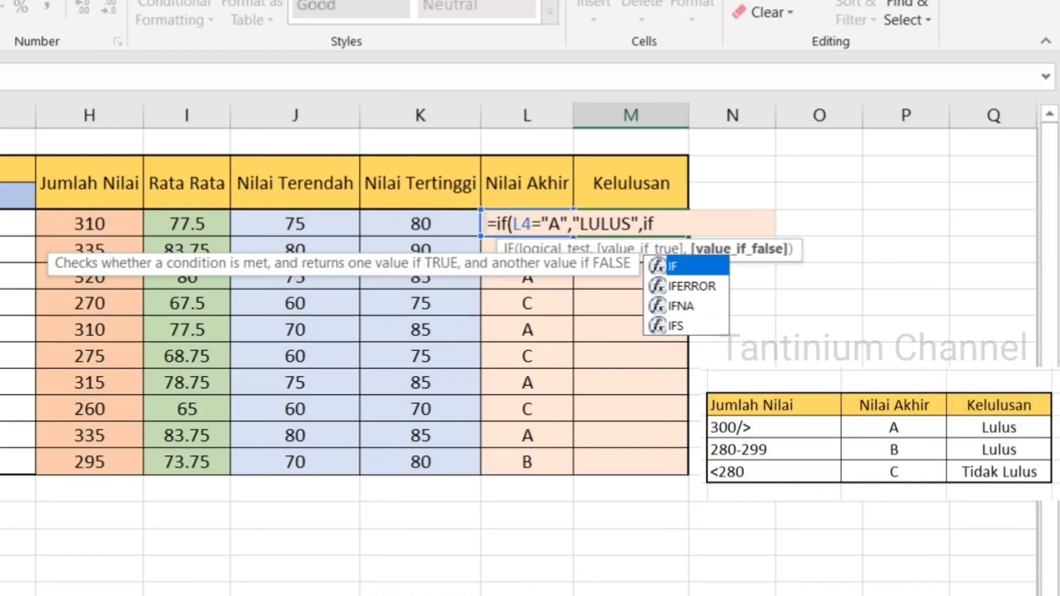
type("(")
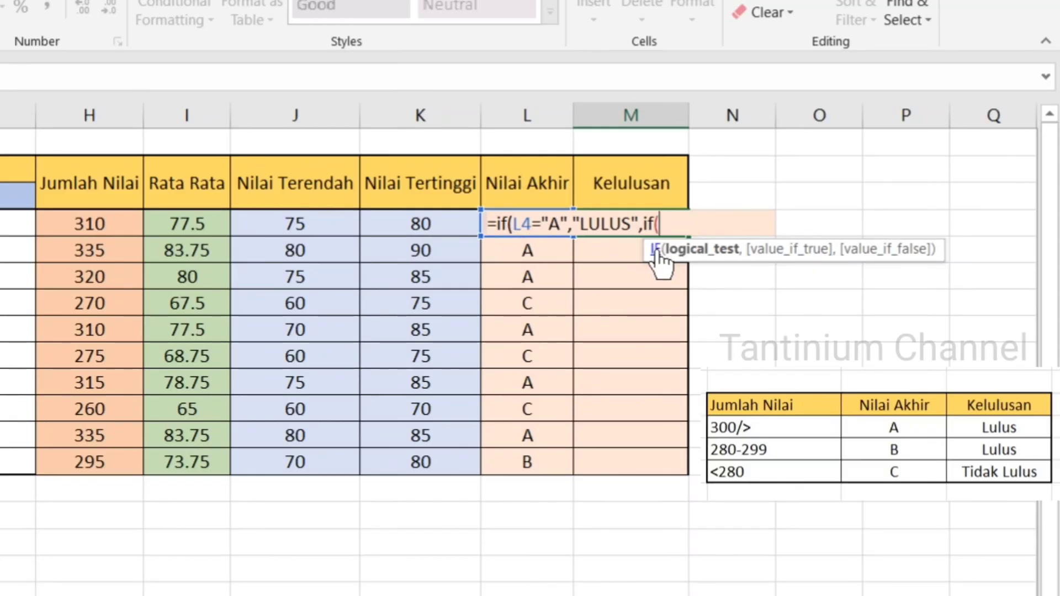
type("L$")
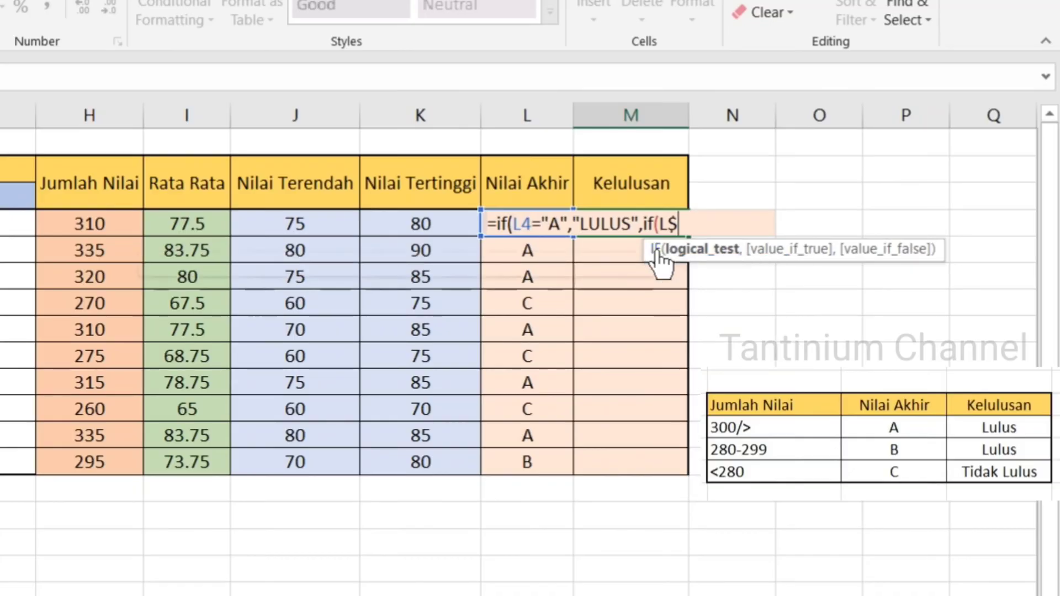
key("BackSpace")
type("4")
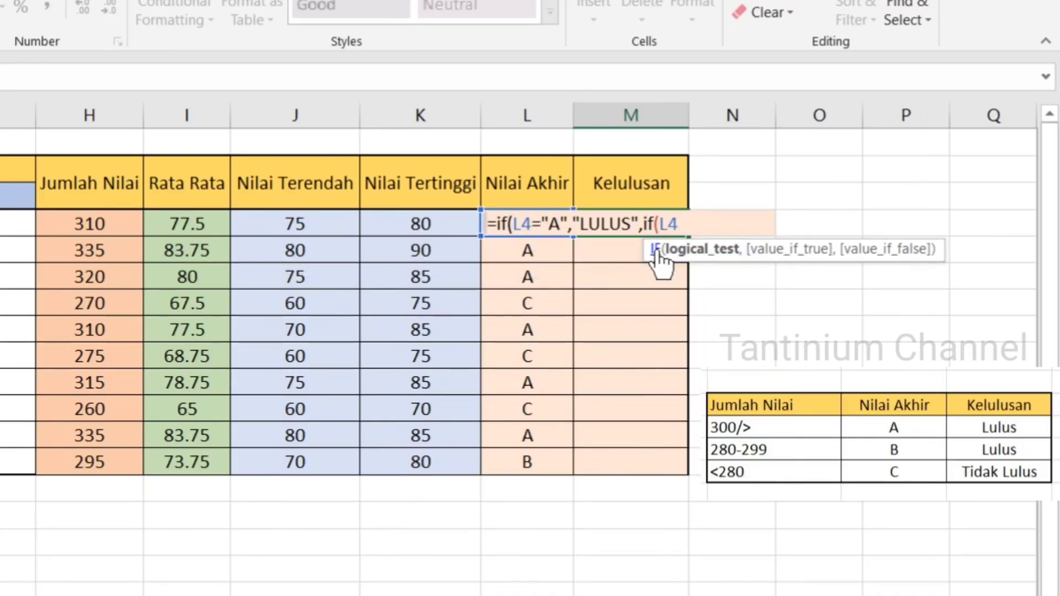
type("=B")
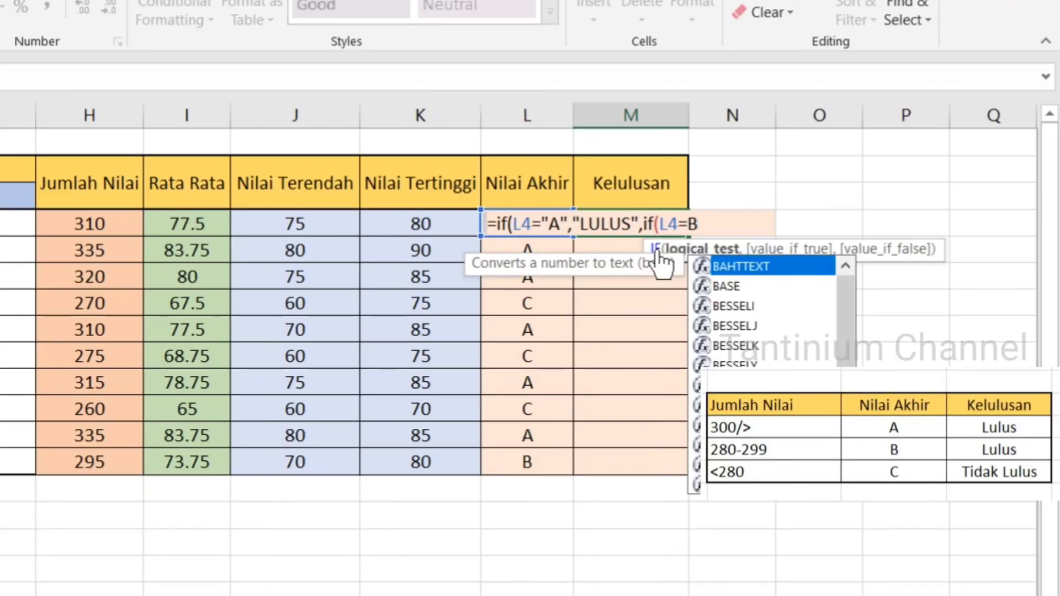
type("\"")
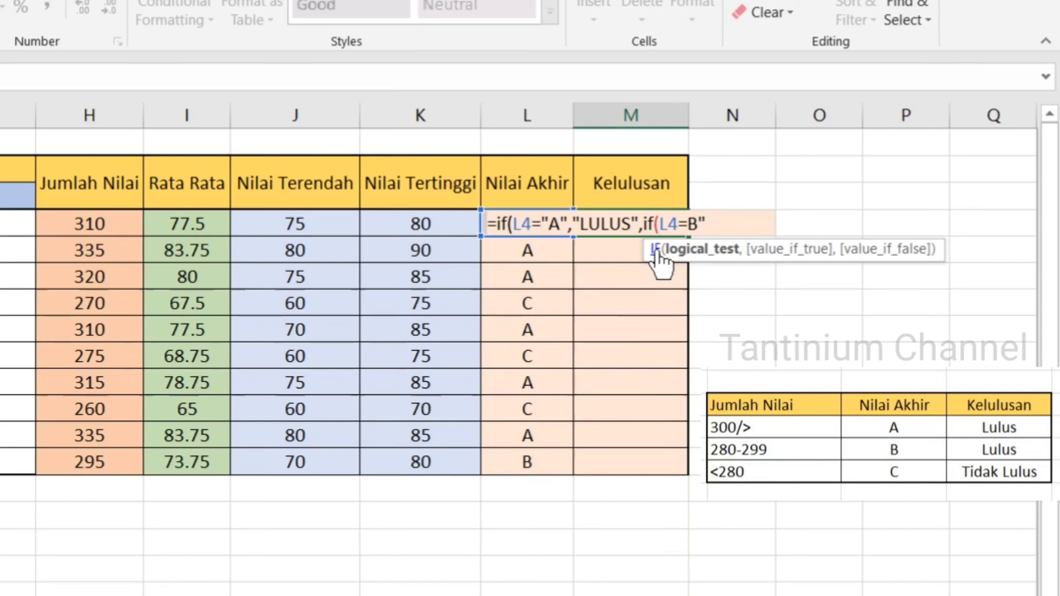
key("BackSpace")
key("BackSpace")
type("\"")
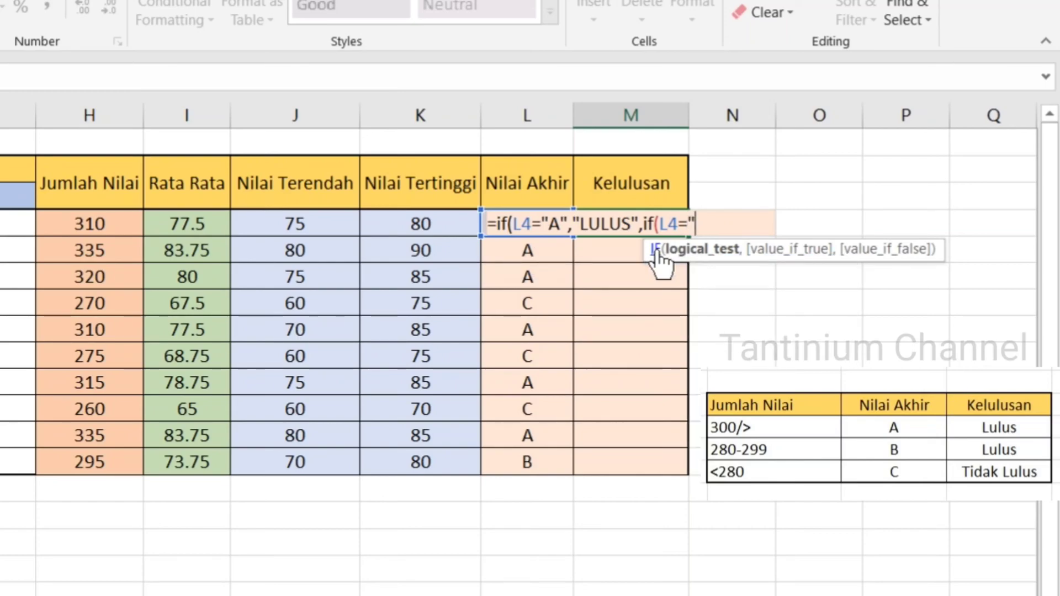
type("B\",")
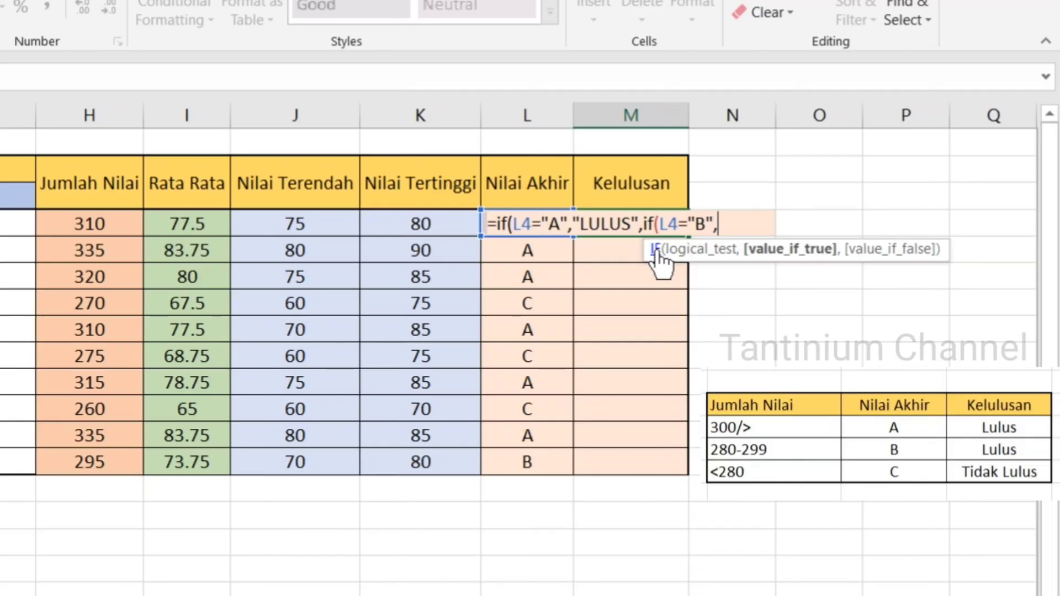
- Give the second IF the quoted text "LULUS" as its true value
type("LULUS")
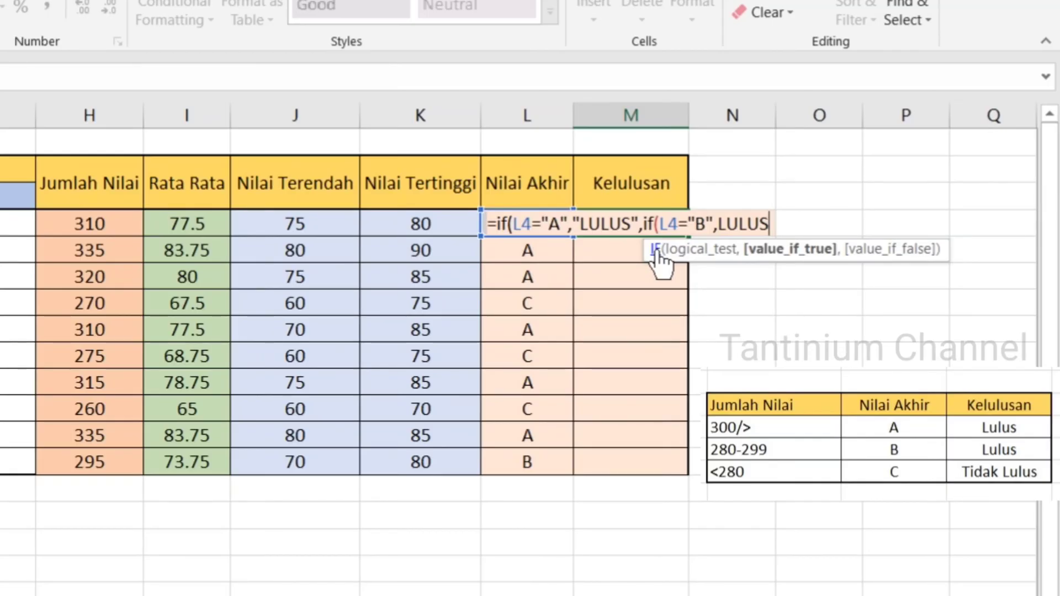
key("BackSpace")
key("BackSpace")
key("BackSpace")
key("BackSpace")
key("BackSpace")
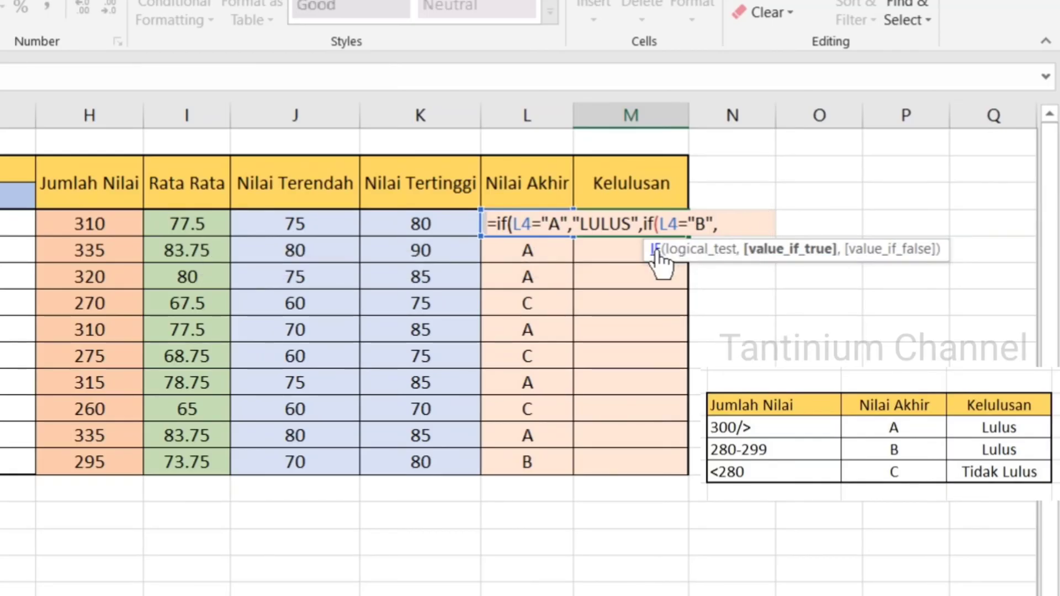
type("\"LULUS")
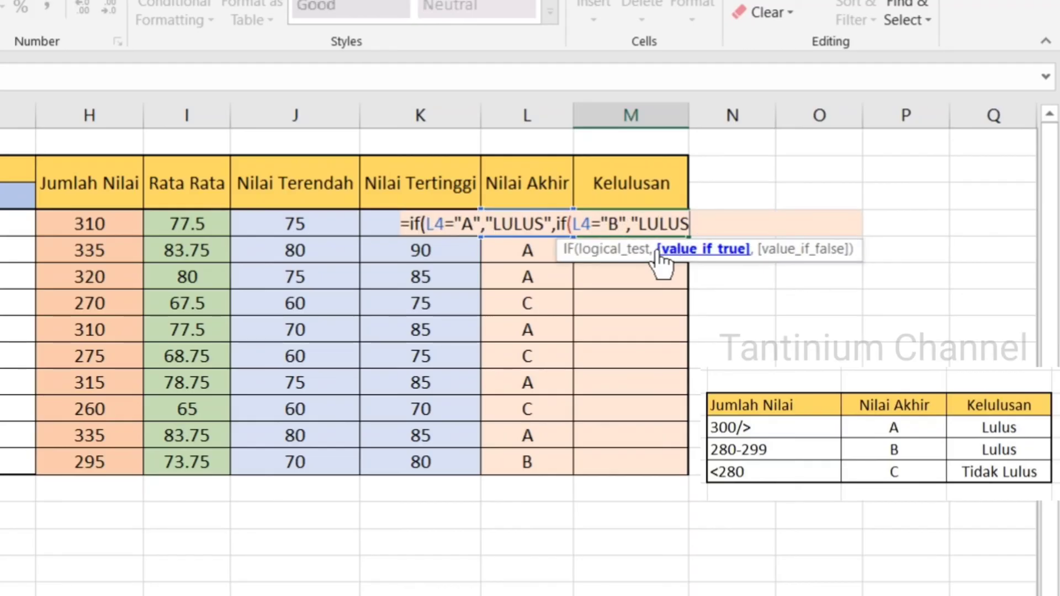
type("\",")
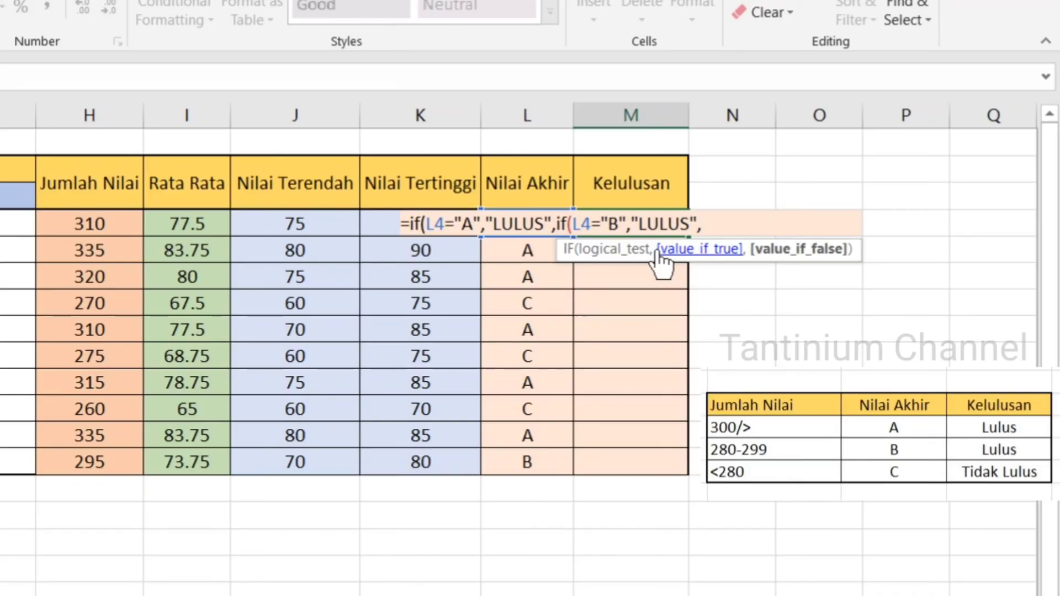
- Nest a third IF with the test L4=C and "TIDAK LULUS" as true value, and try to enter the formula
type("if")
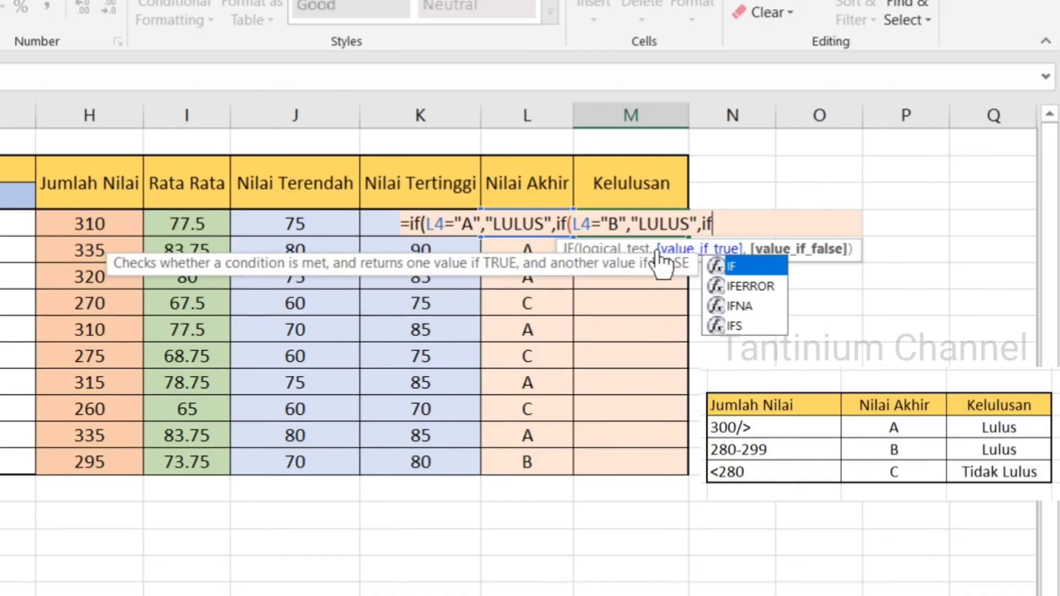
type("(")
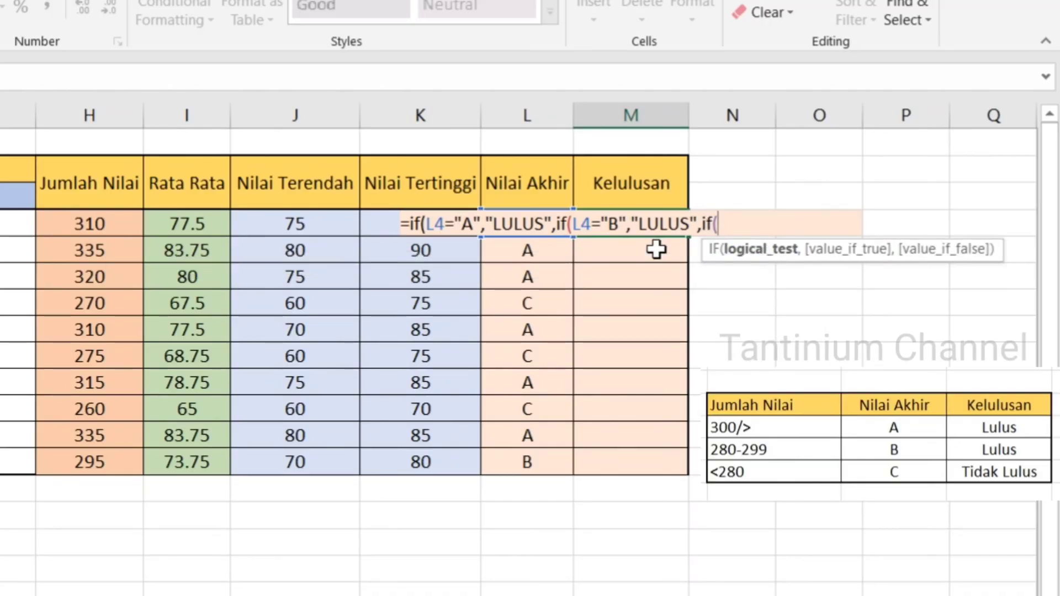
type("L4=C")
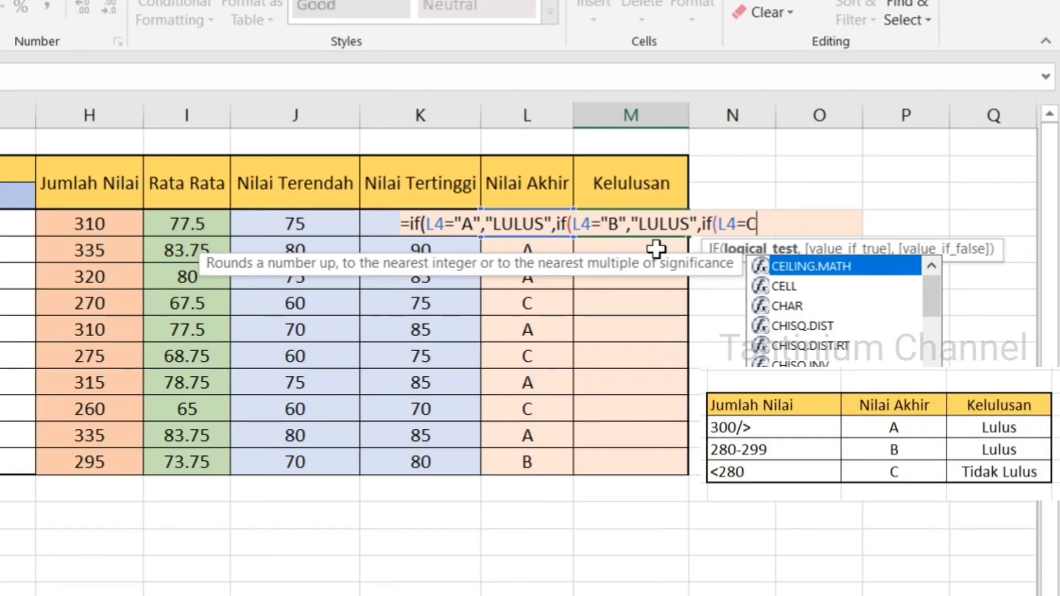
type(",")
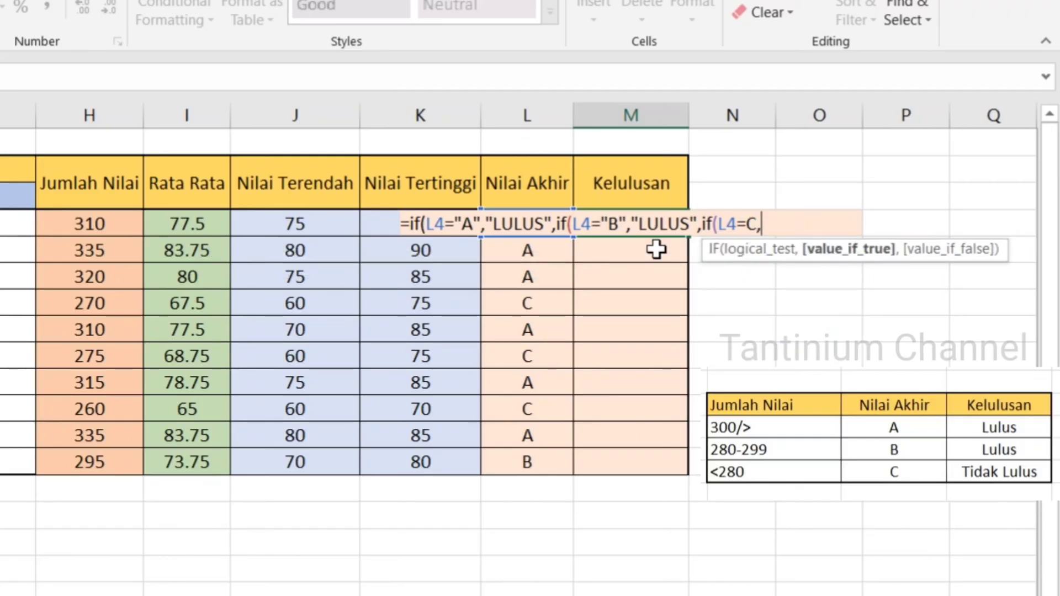
type("\"TIDAK LULUS")
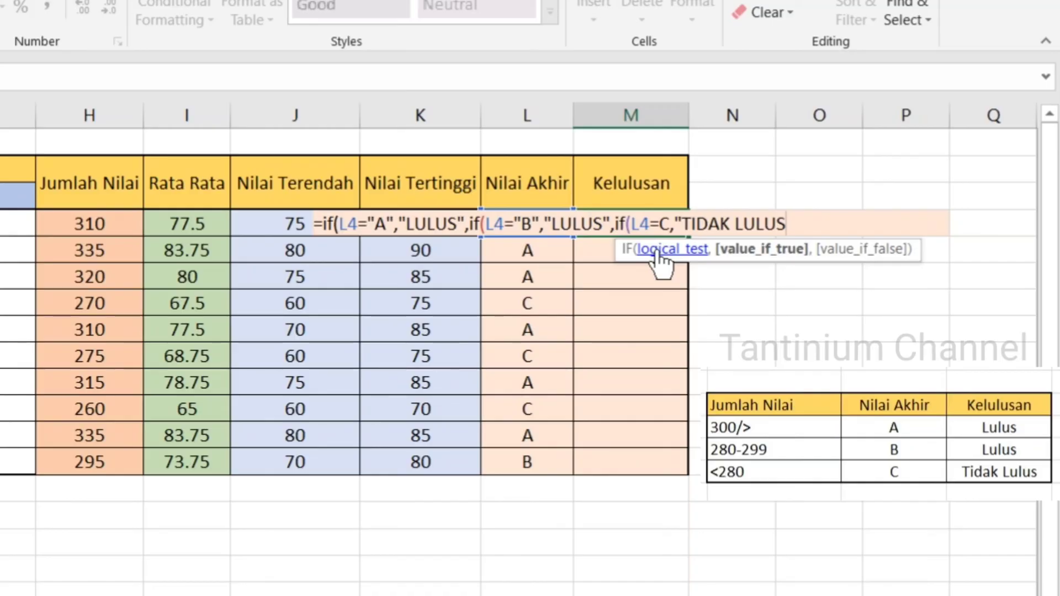
type("\"")
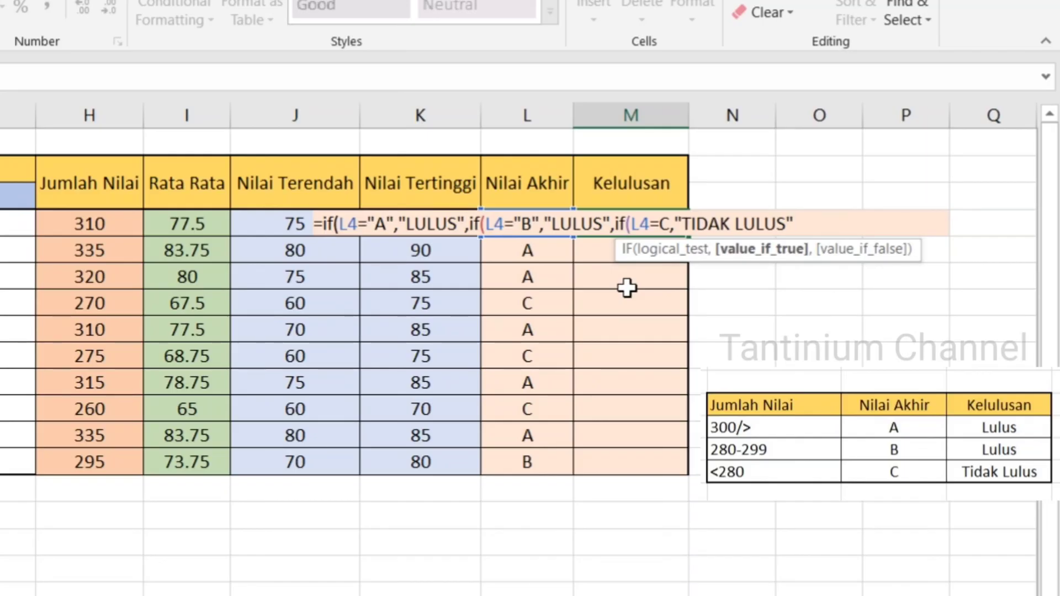
type(")")
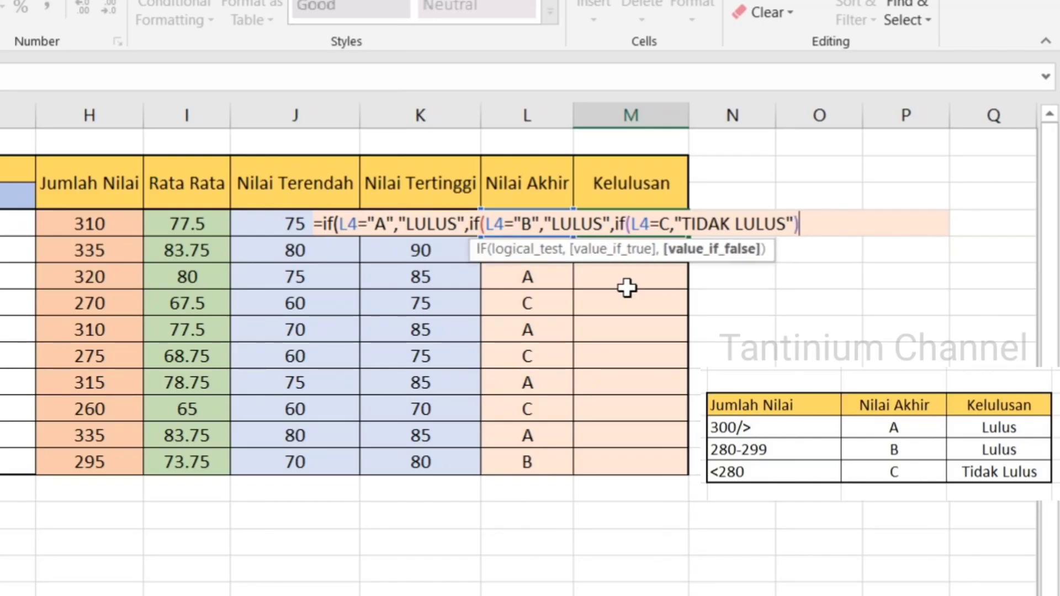
key("Return")
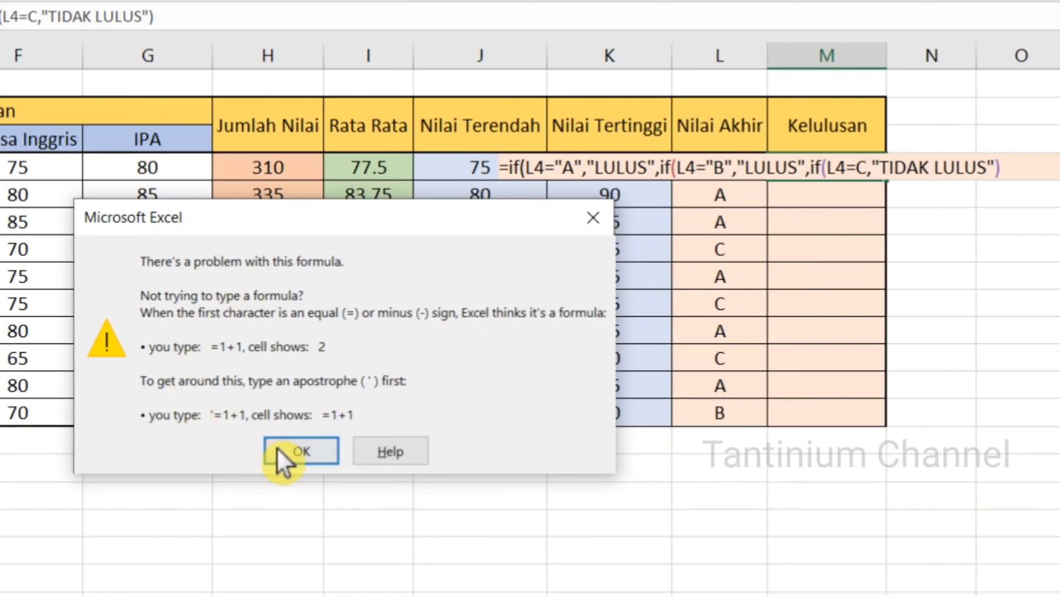
left_click(298, 452)
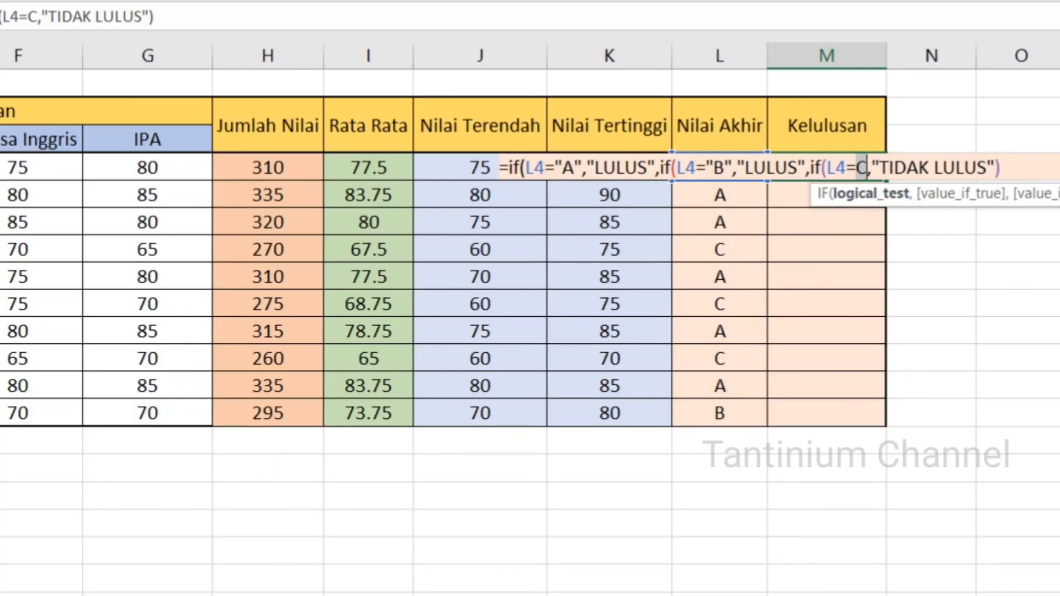
- Put quotation marks around C in the third IF's test and enter the formula, accepting the closing-parenthesis correction
left_click(867, 167)
type("\"")
left_click(856, 168)
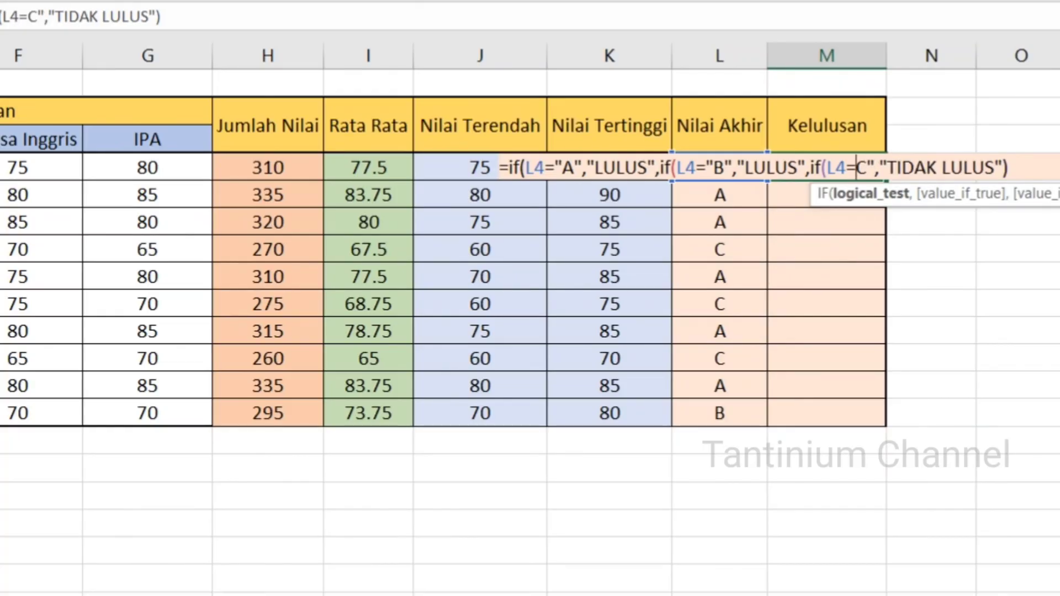
type("\"")
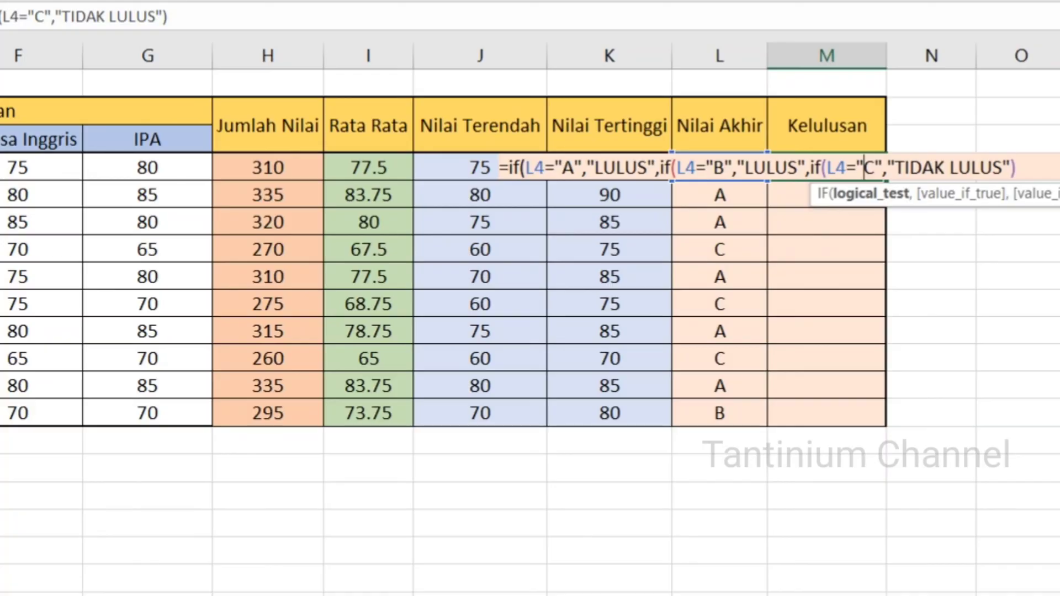
key("Return")
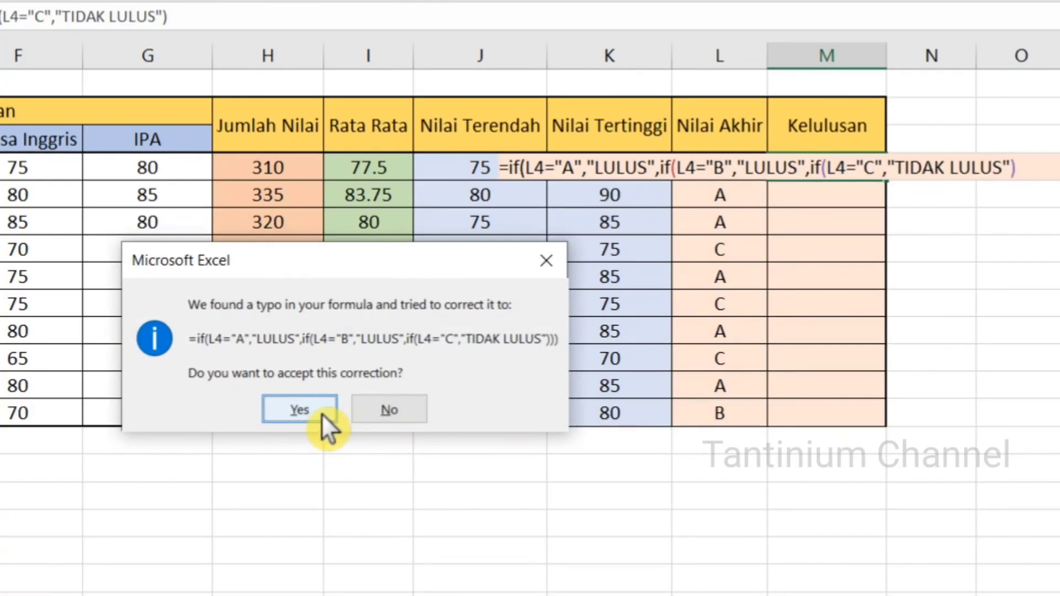
left_click(300, 410)
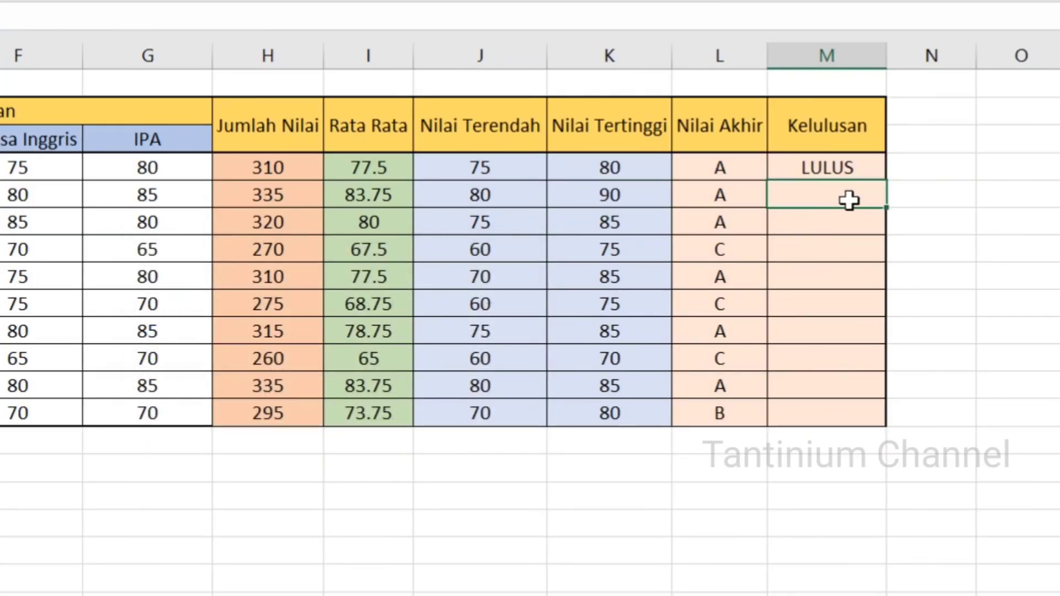
- Fill the nested IF formula from M4 down the Kelulusan column through M13
left_click(866, 169)
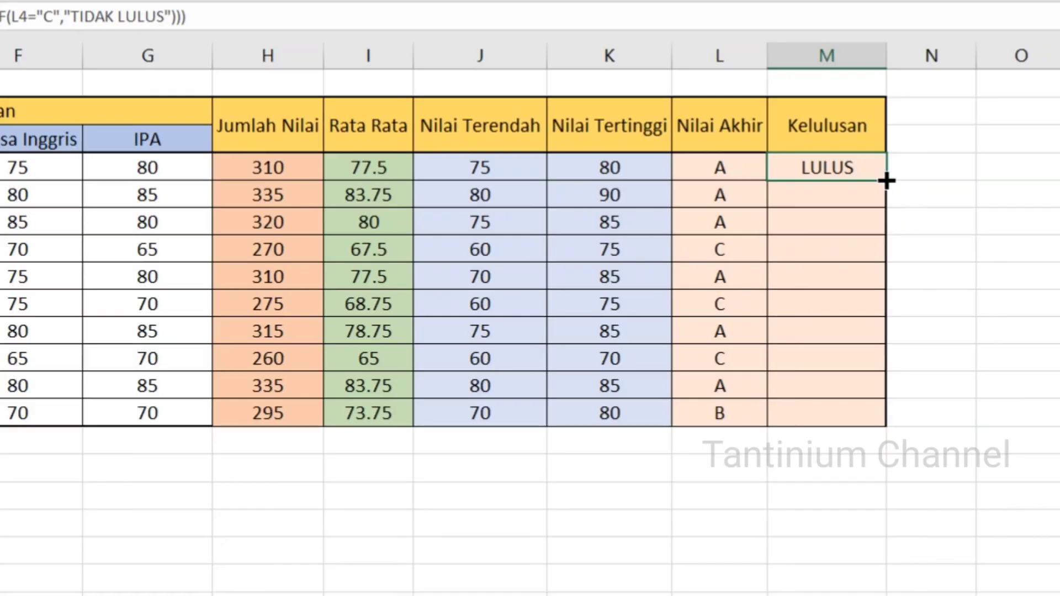
left_click_drag(886, 181, 888, 424)
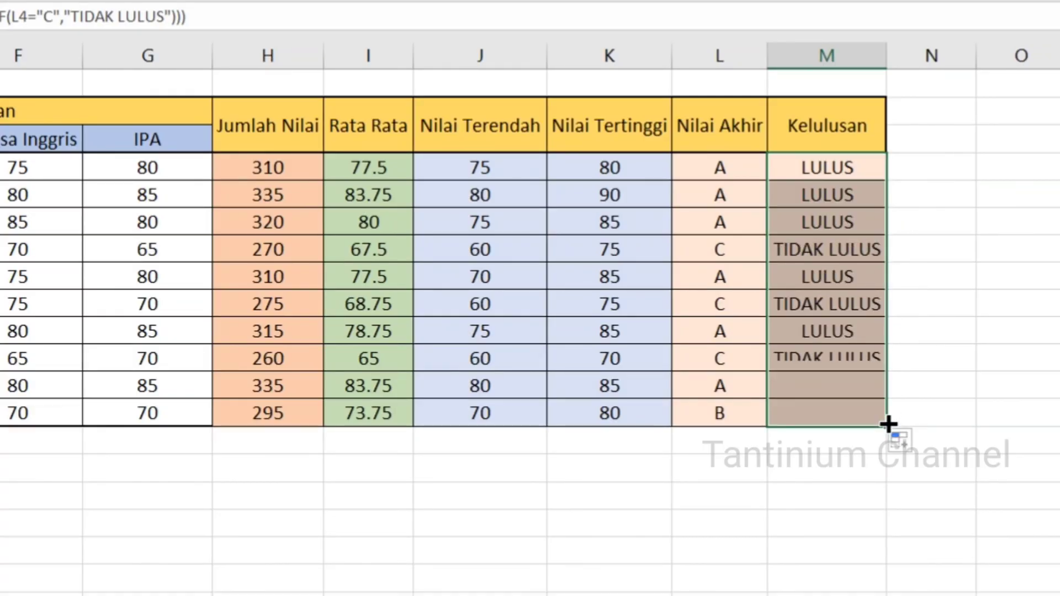
left_click(989, 296)
- Compare the Nilai Akhir grades with the Kelulusan results in rows 7, 9, 11, 12 and 13
left_click(855, 249)
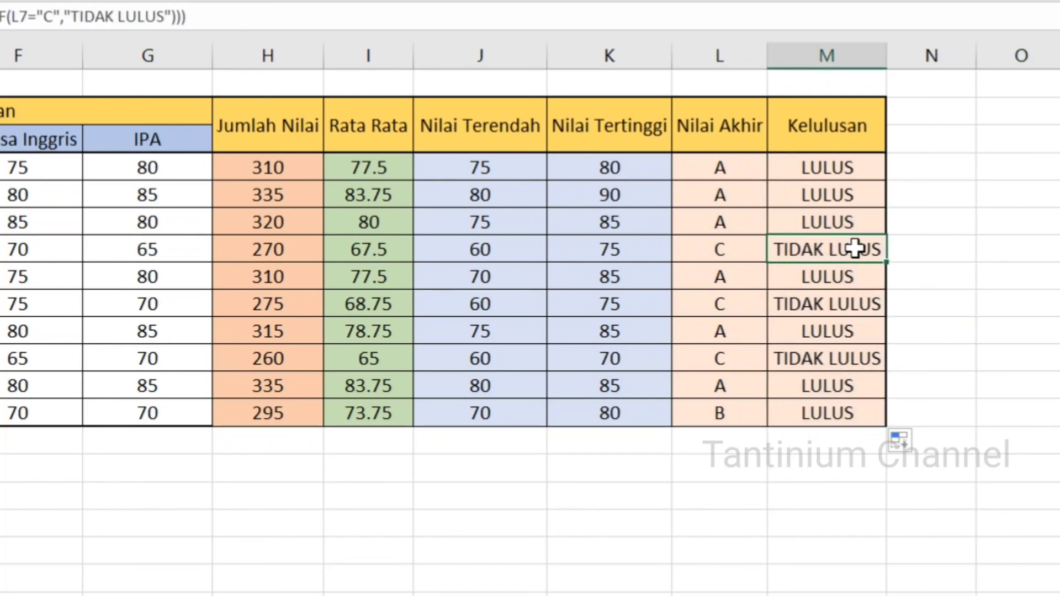
left_click(746, 254)
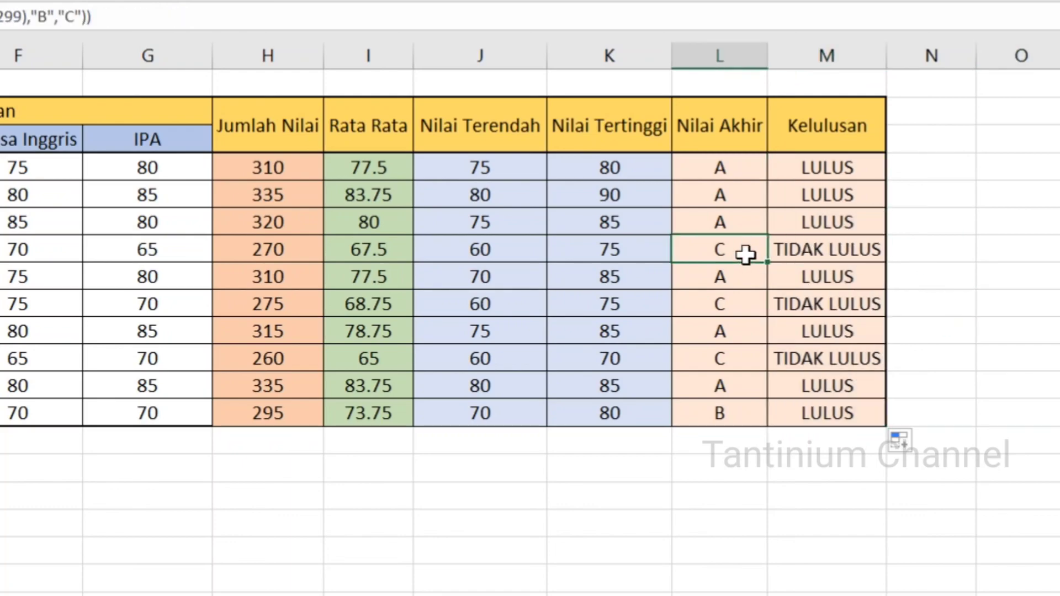
left_click(805, 248)
left_click(754, 303)
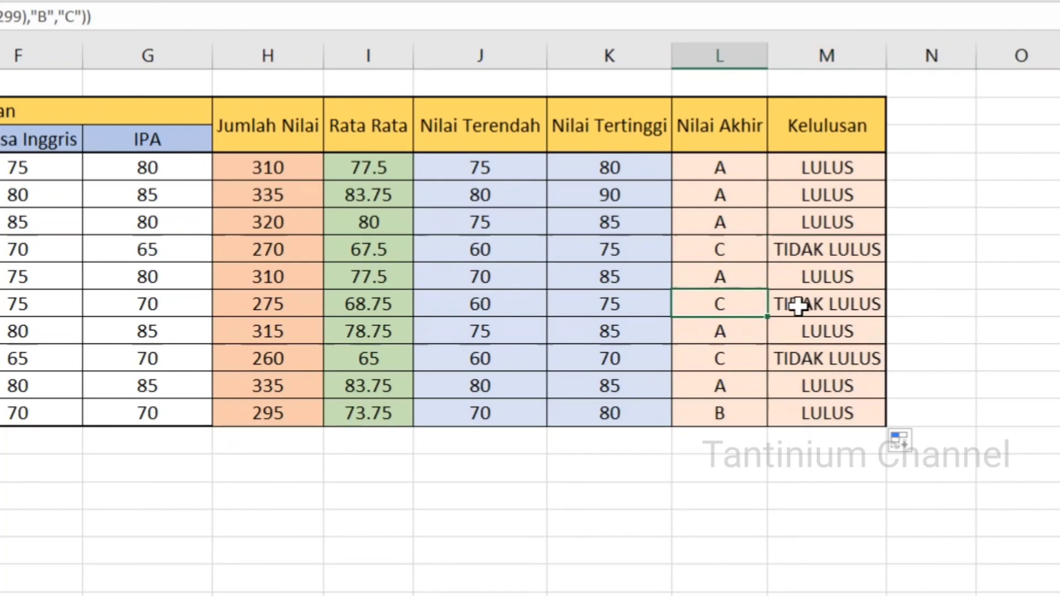
left_click(798, 305)
left_click(753, 358)
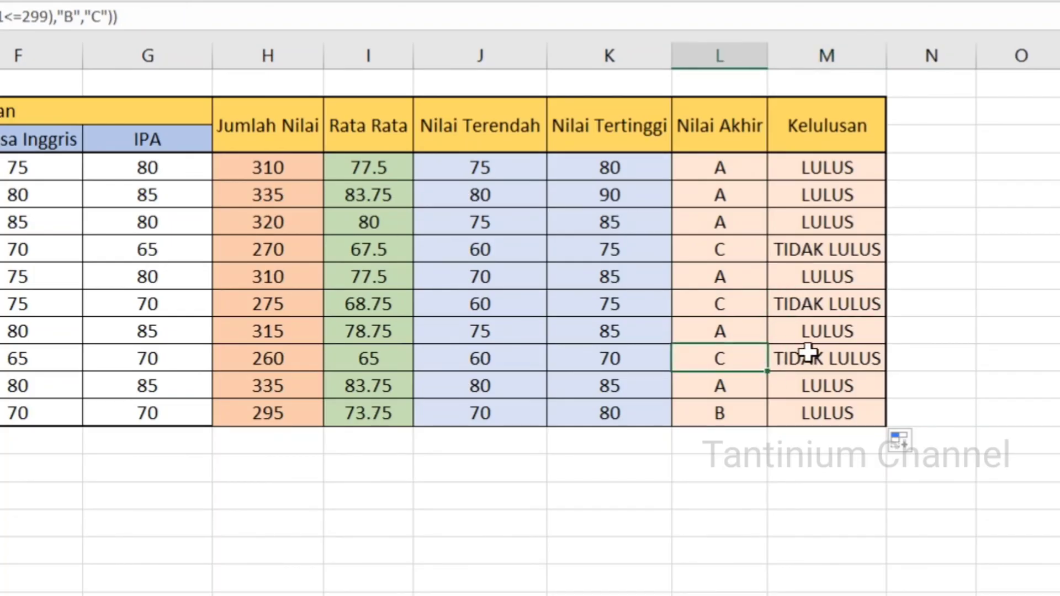
left_click(795, 356)
left_click(756, 380)
left_click(803, 385)
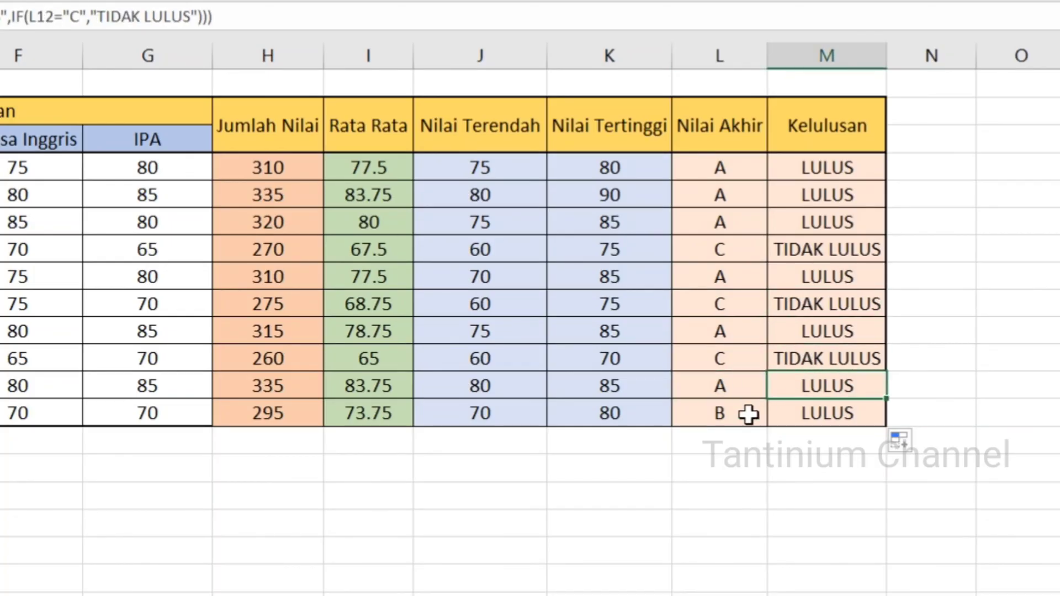
left_click(748, 414)
left_click(783, 419)
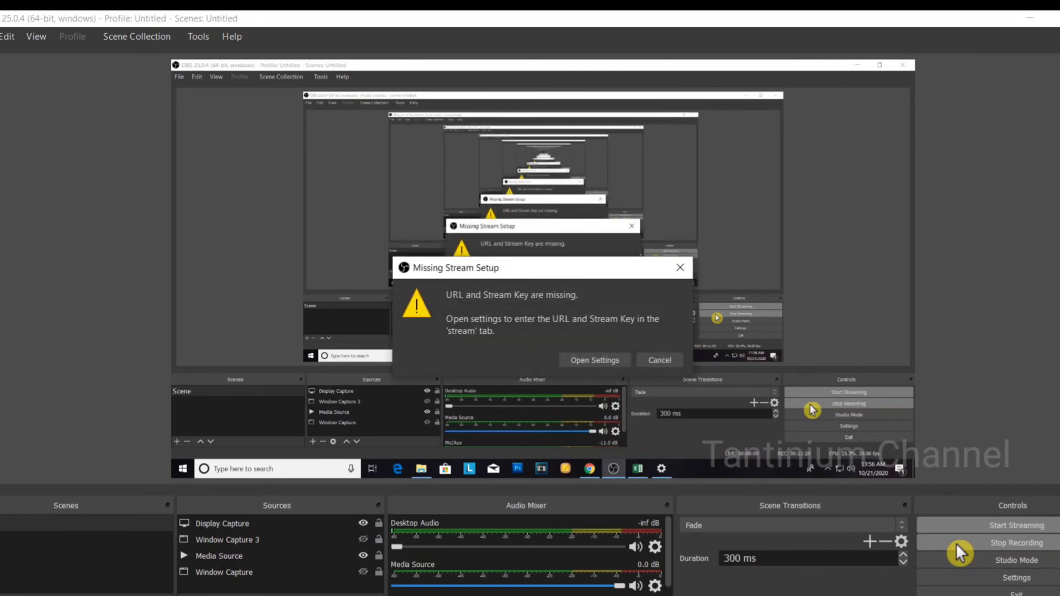
left_click(661, 363)
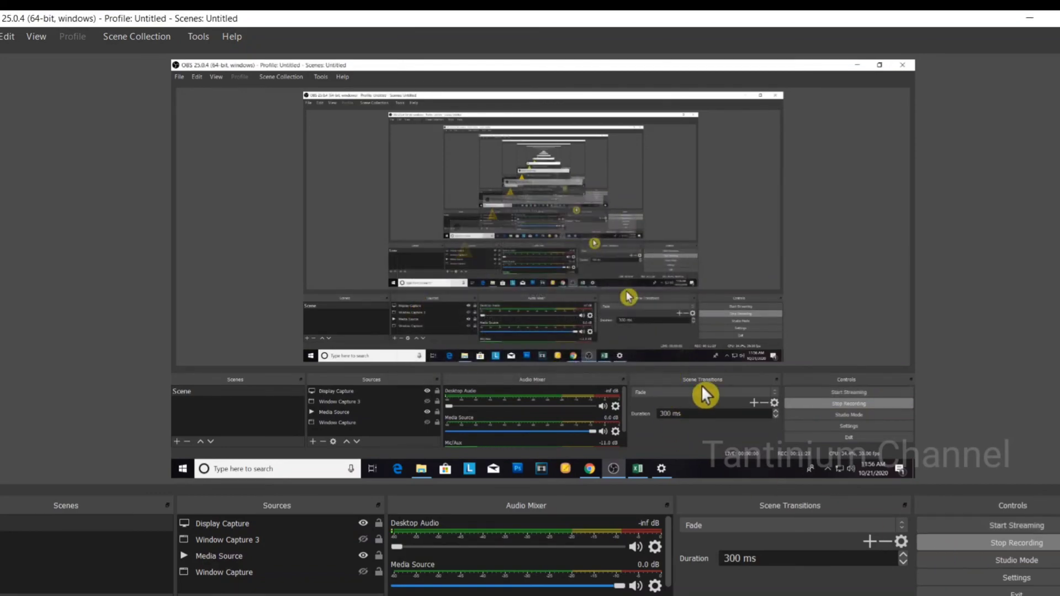